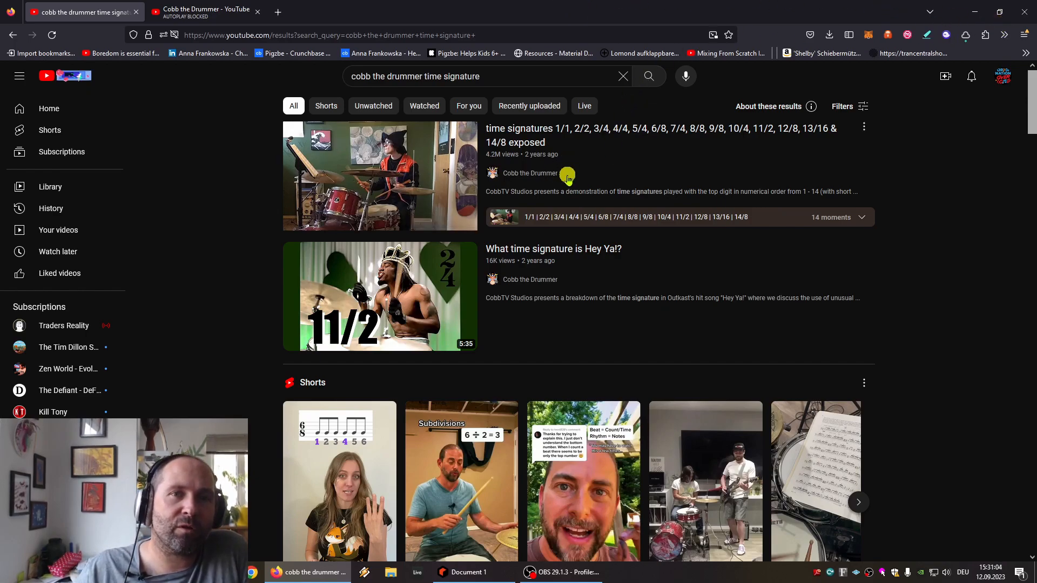
Step: Open Cobb the Drummer's time signatures video from the results and subscribe to its channel
left_click_drag(567, 171, 507, 171)
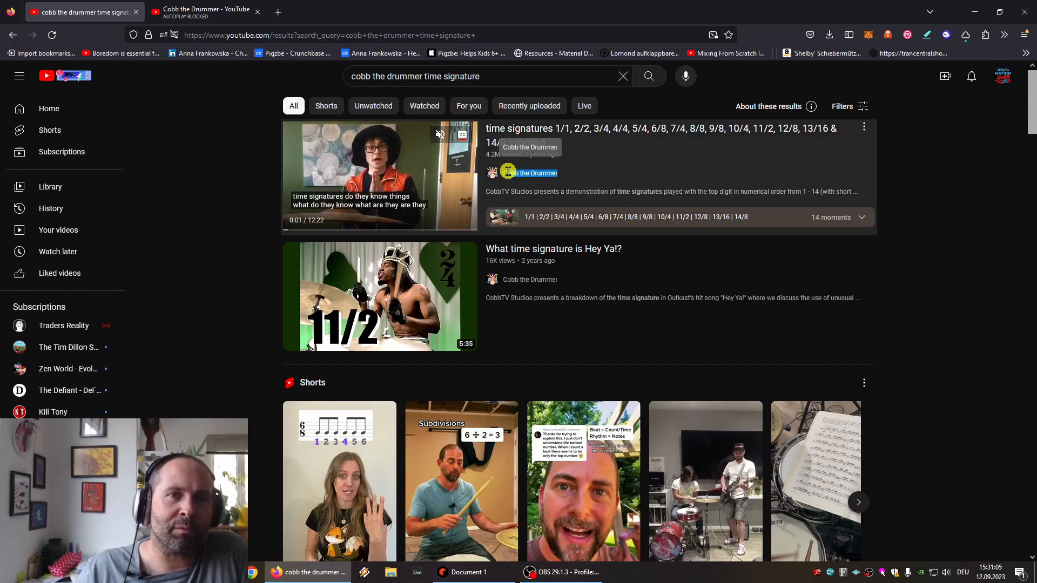
left_click(585, 126)
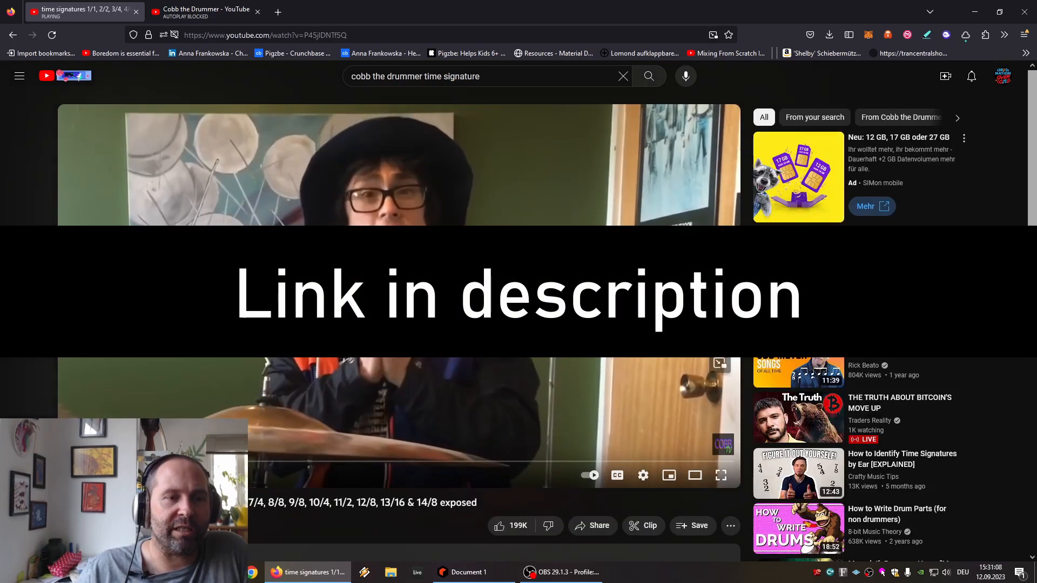
left_click_drag(243, 503, 478, 503)
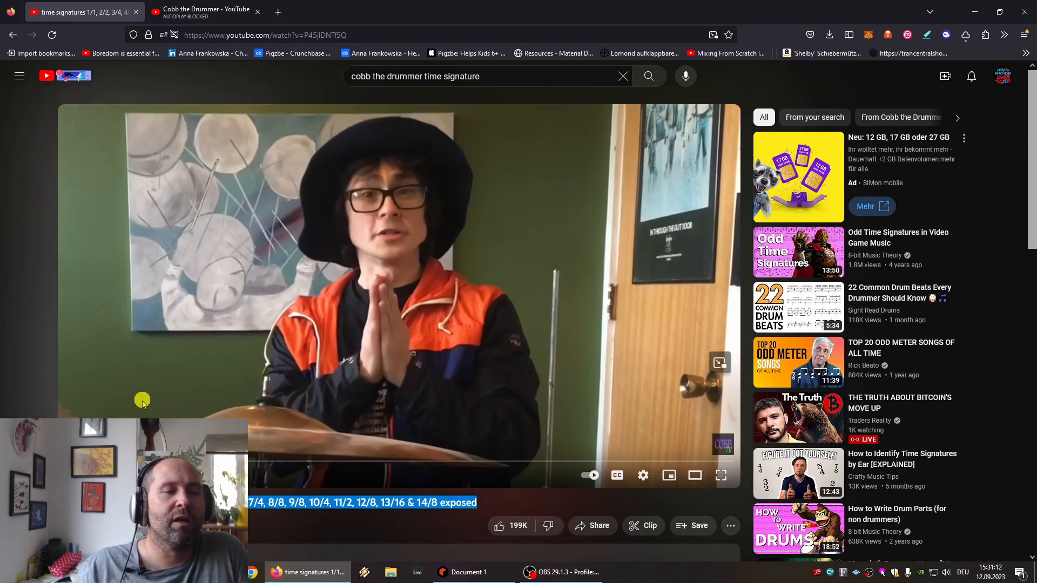
left_click(116, 522)
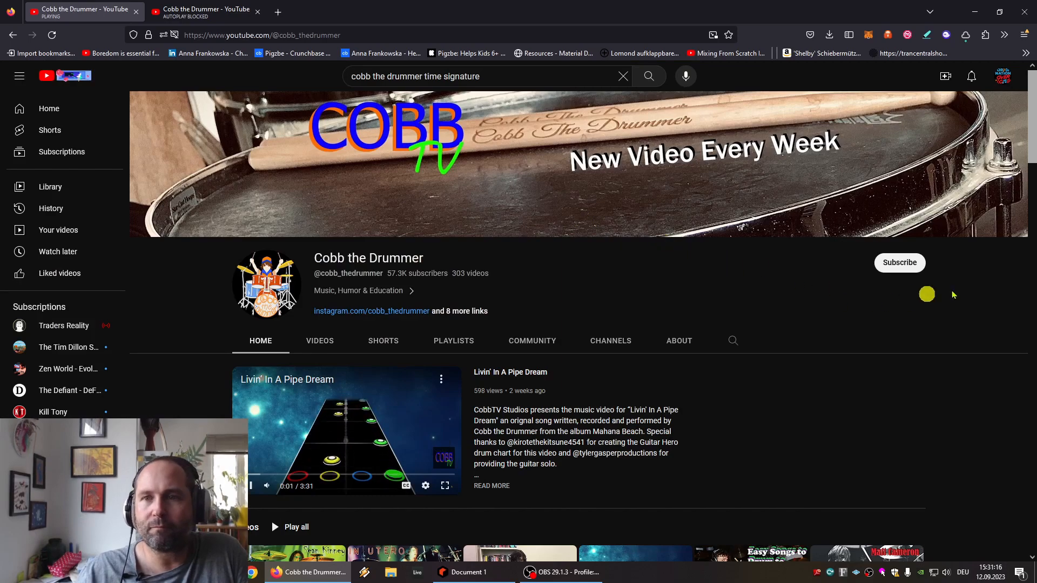
left_click(906, 274)
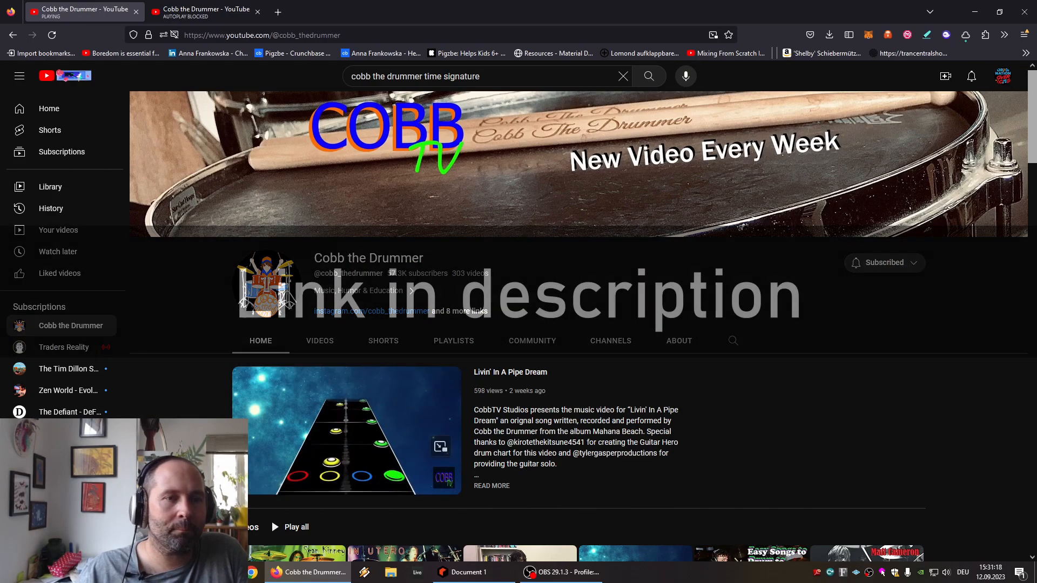
Step: Open the channel's Sean Kinney drumming style video and skip ahead through it to find a groove
scroll(314, 446, "down", 4)
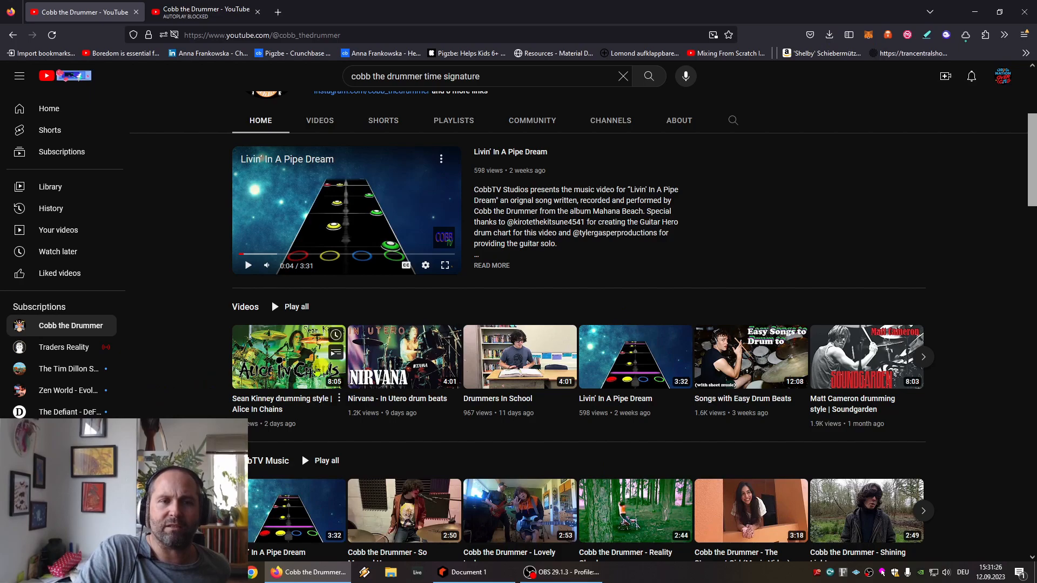
left_click(282, 367)
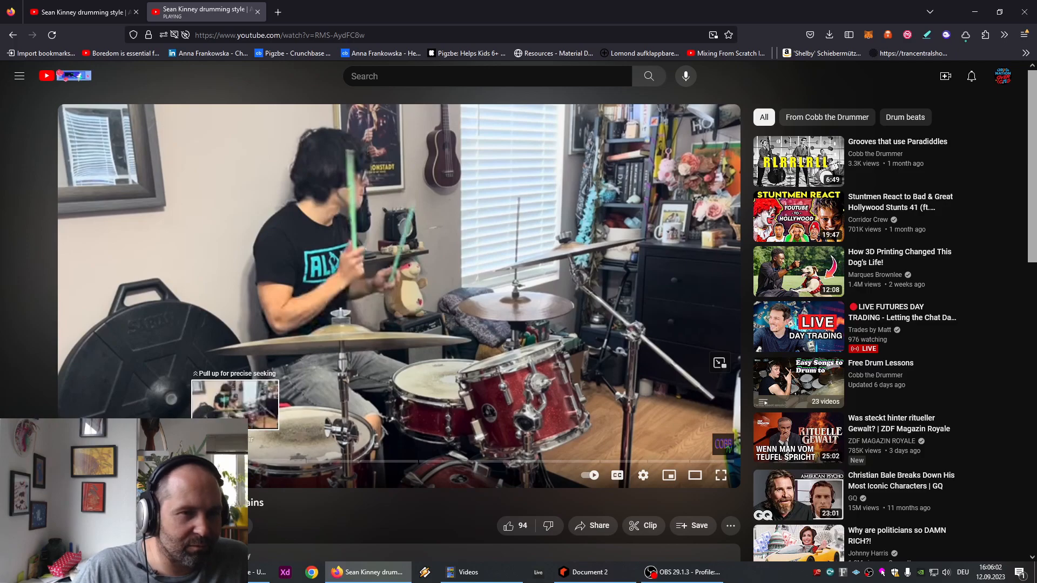
left_click_drag(181, 461, 242, 462)
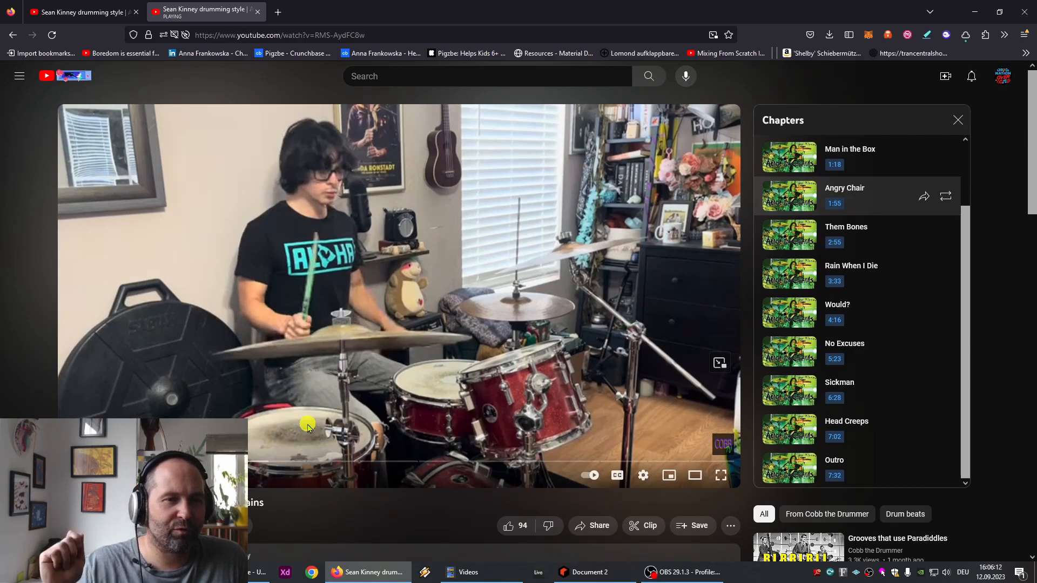
left_click_drag(307, 465, 301, 462)
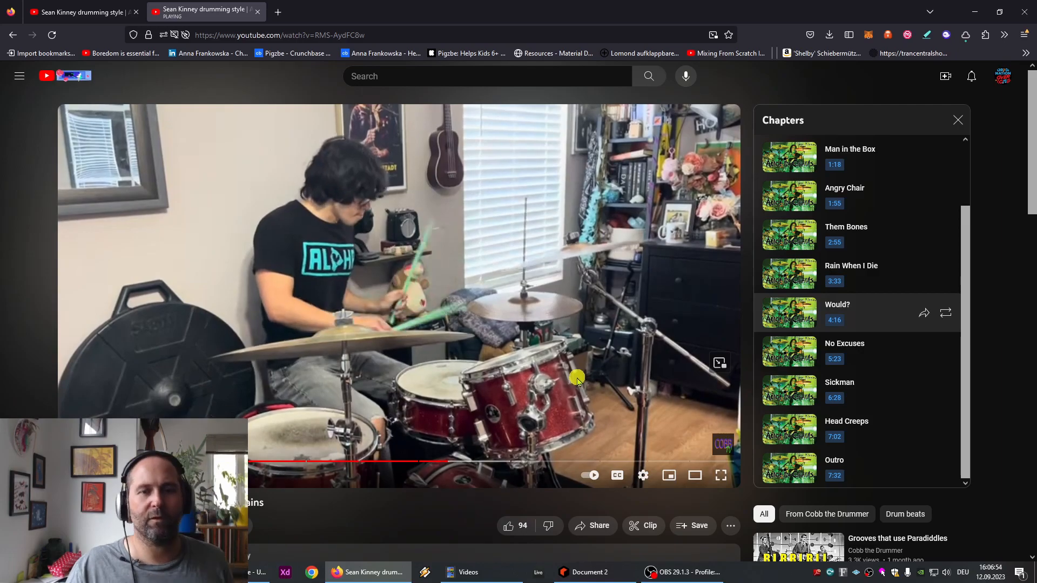
Step: Switch to OBS Studio to check the recording and minimize its window
left_click(679, 577)
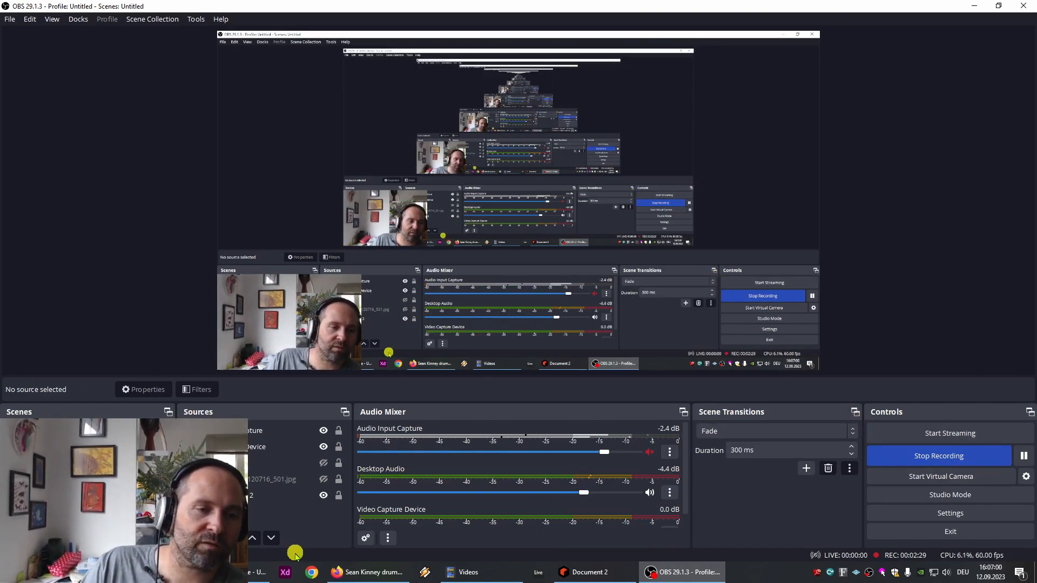
mouse_move(248, 573)
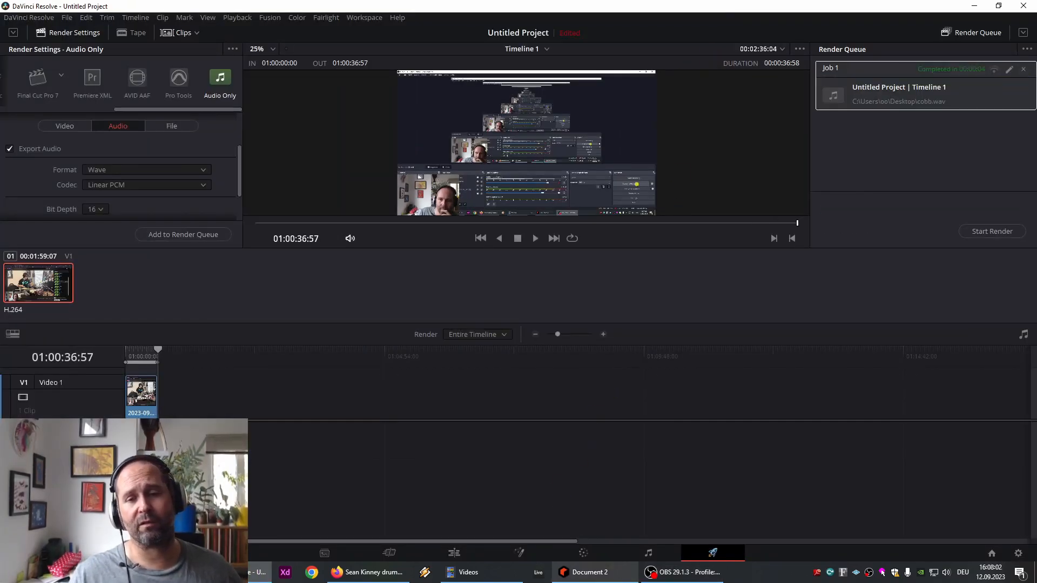
left_click(688, 577)
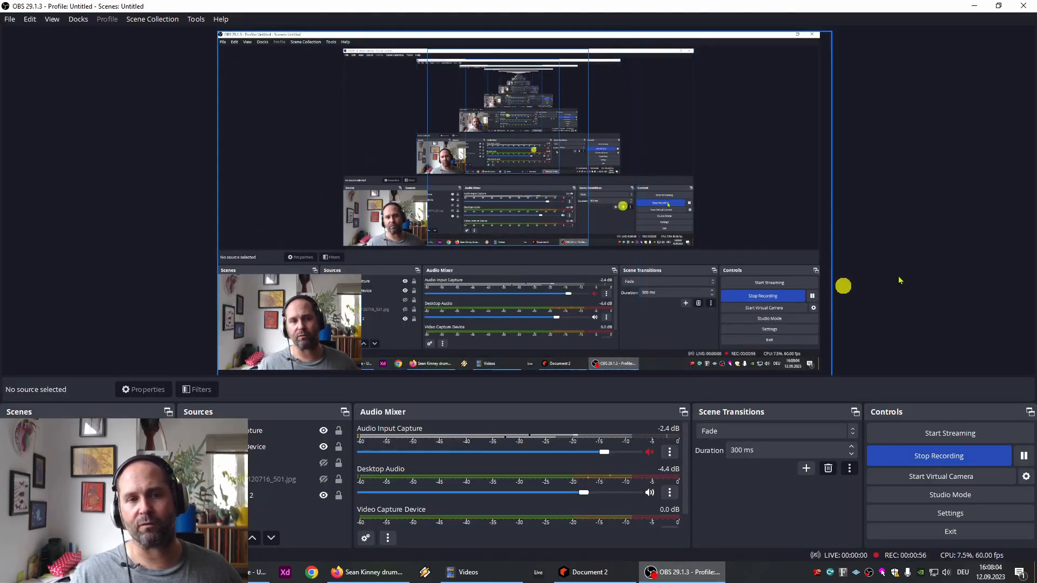
left_click(970, 6)
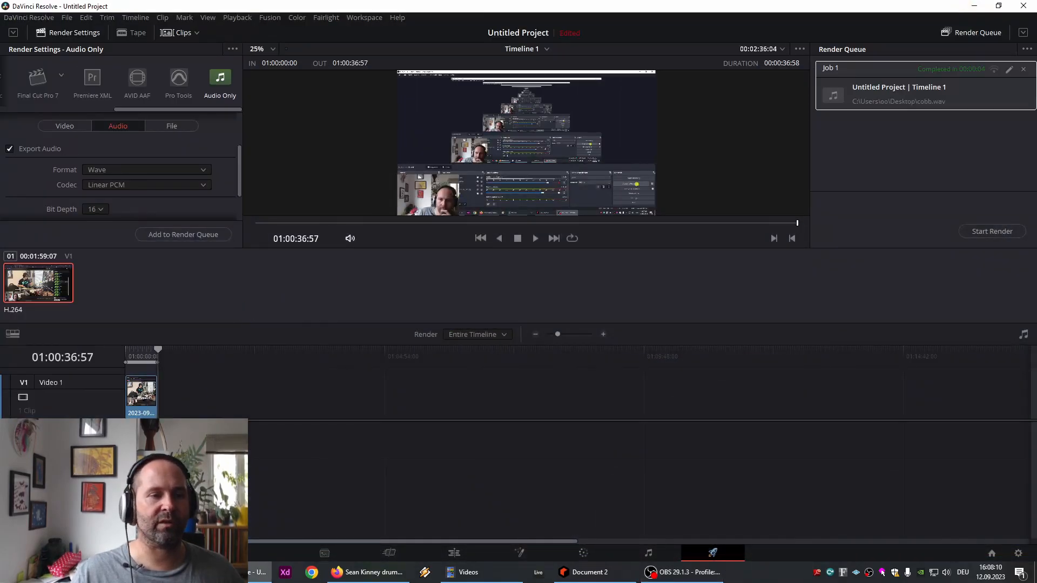
Step: Clear the windows covering the desktop and import cobb.wav into the Reason document's sequencer as an audio track
mouse_move(232, 572)
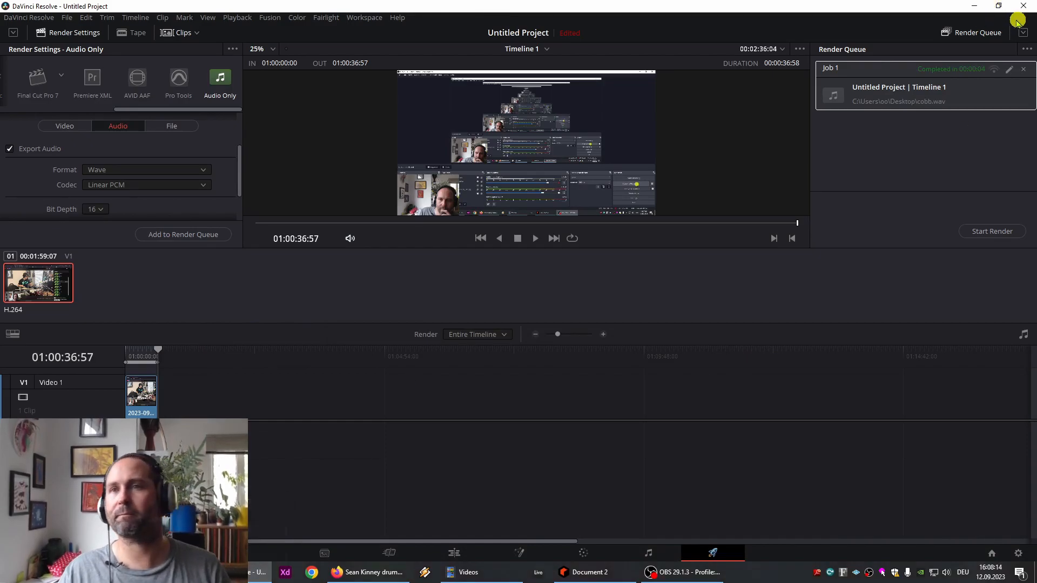
left_click(972, 6)
left_click(948, 52)
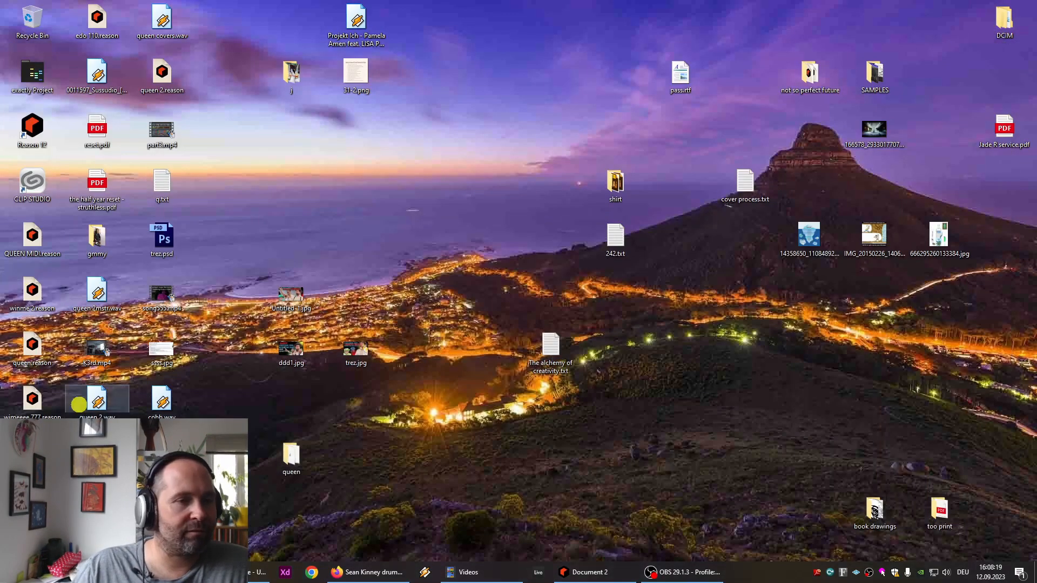
left_click_drag(182, 398, 545, 438)
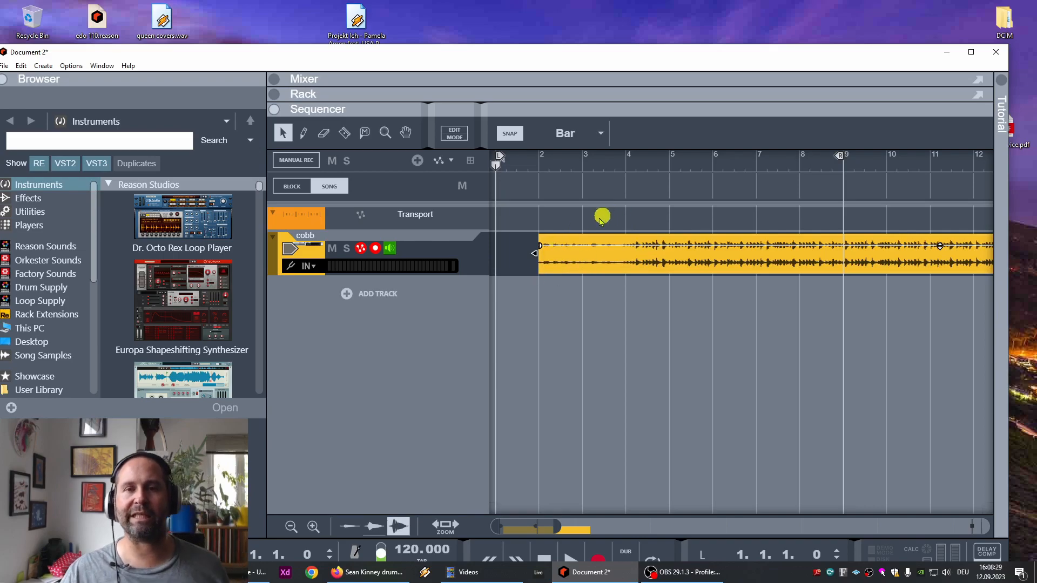
Step: Play the imported cobb clip briefly from around bar 3 and set the playhead at bar 3
left_click(607, 163)
key("space")
key("space")
left_click(567, 171)
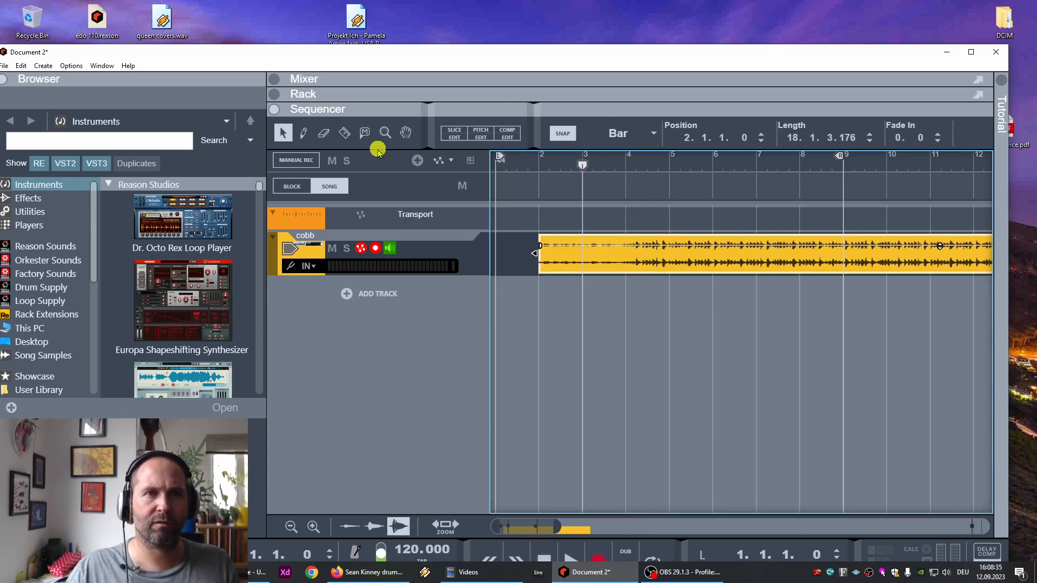
Step: Audition the groove around bar 4 and place the playhead off the grid just before its first beat
left_click_drag(612, 212, 648, 275)
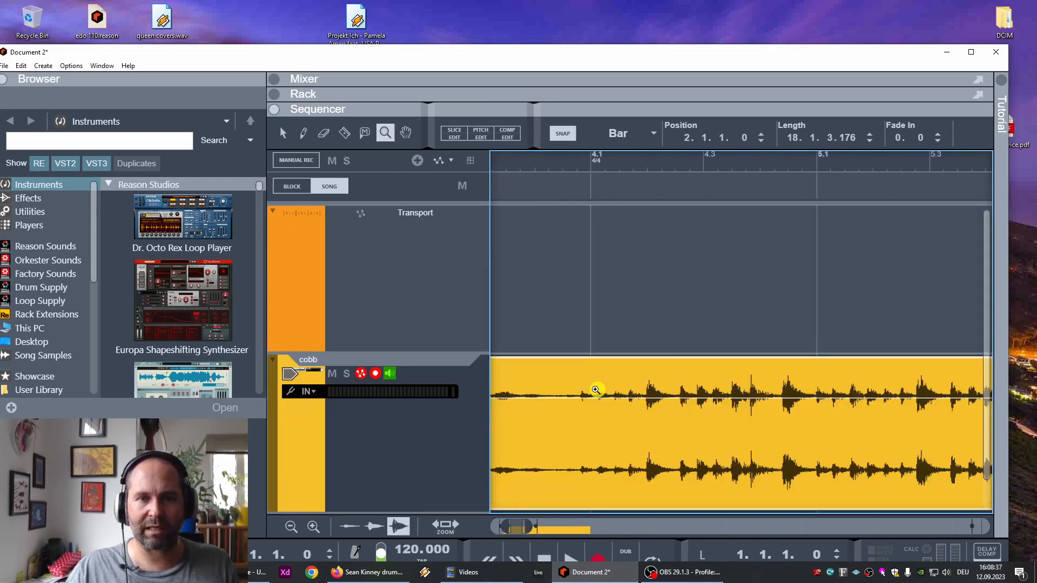
left_click(282, 132)
left_click_drag(621, 164, 555, 166)
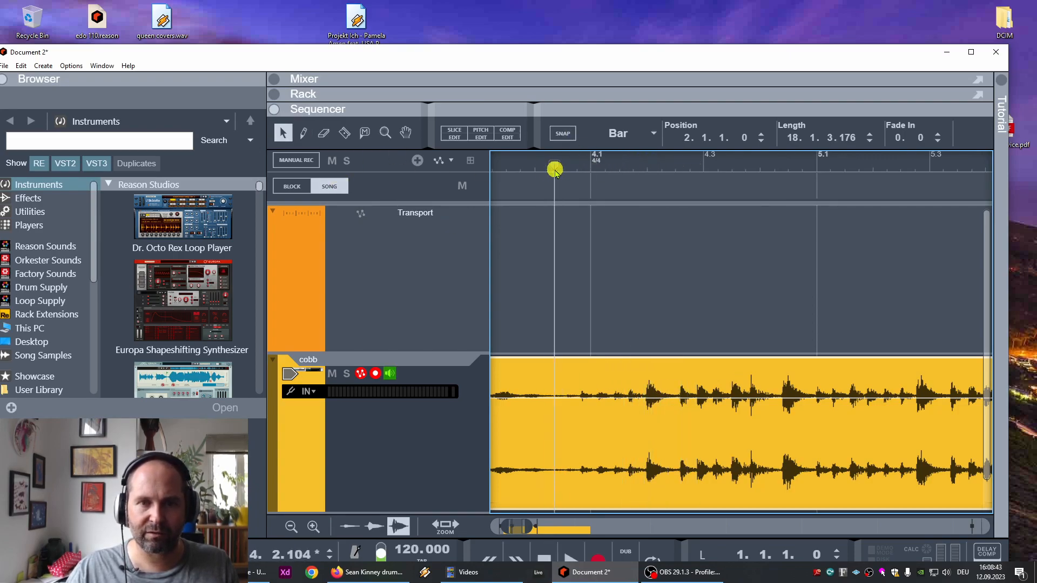
key("space")
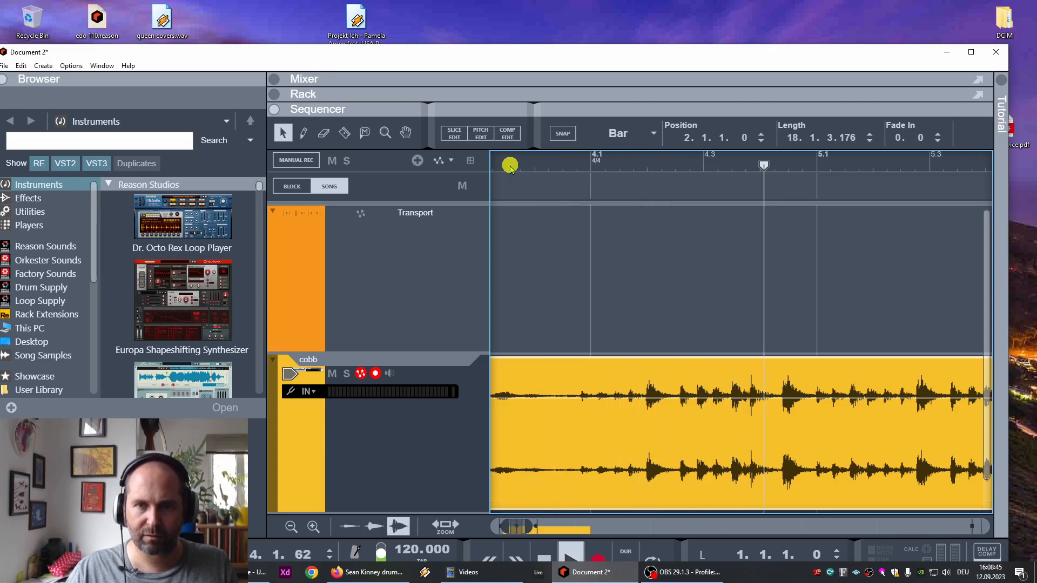
key("space")
left_click_drag(555, 153, 554, 148)
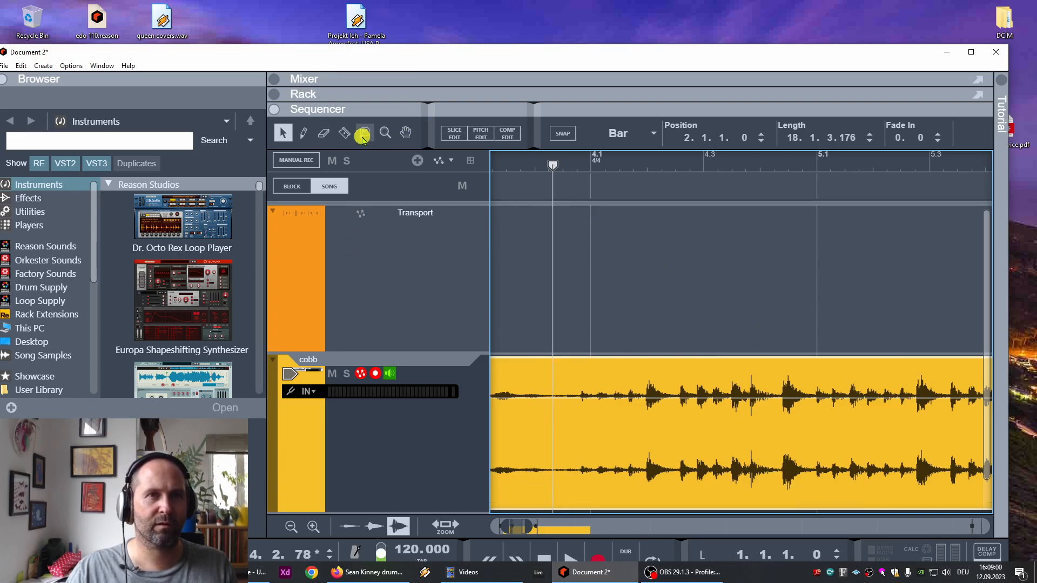
Step: Split the cobb clip at the playhead just before bar 4 and delete the part in front of it
left_click(555, 443)
left_click(283, 132)
key("Delete")
Step: Play the clip from around bar 12 and place the playhead on the groove's end near position 13.3
left_click_drag(520, 526, 568, 522)
left_click_drag(532, 164, 518, 306)
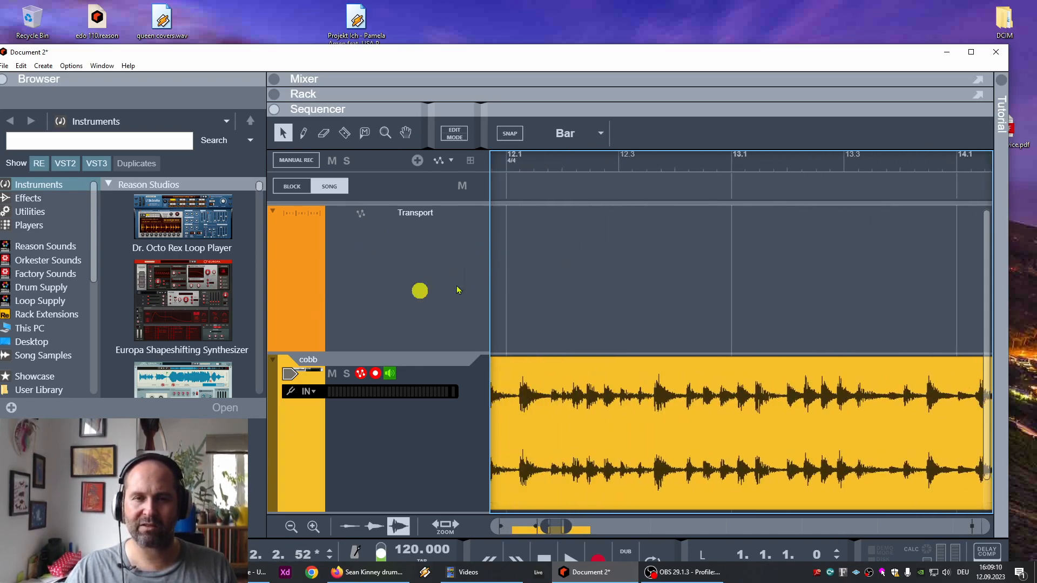
key("space")
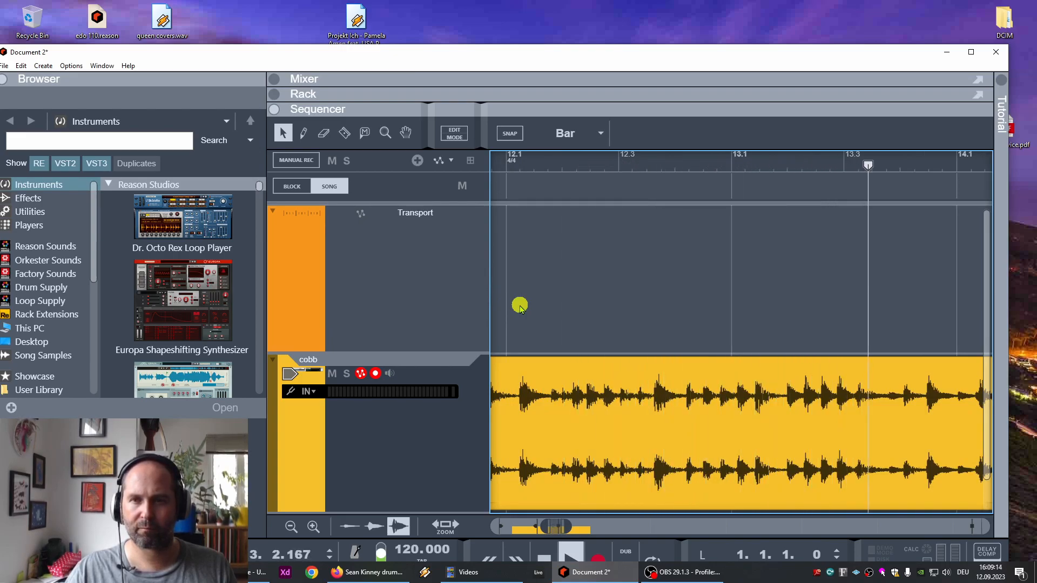
left_click(768, 162)
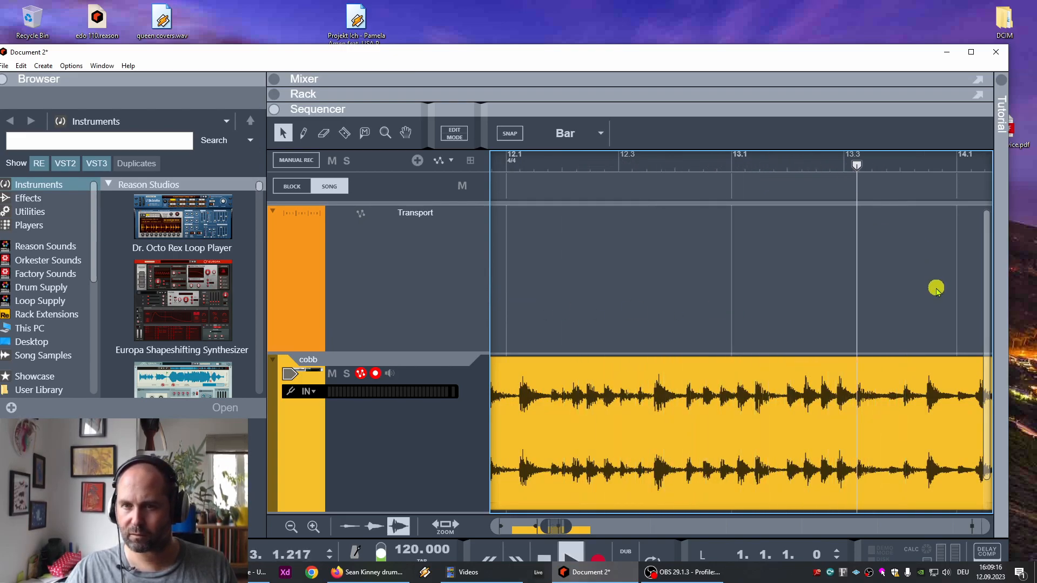
left_click(867, 161)
left_click(857, 160)
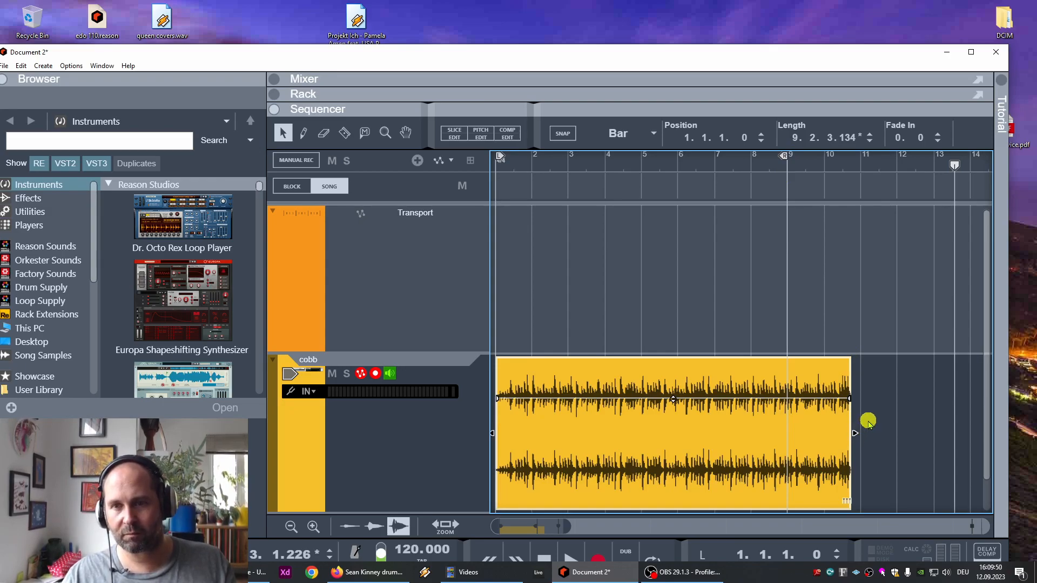
Step: Time-stretch the trimmed cobb clip to a length of 8 bars, fine-tuning its length value to end at bar 9
left_click_drag(856, 432, 796, 431)
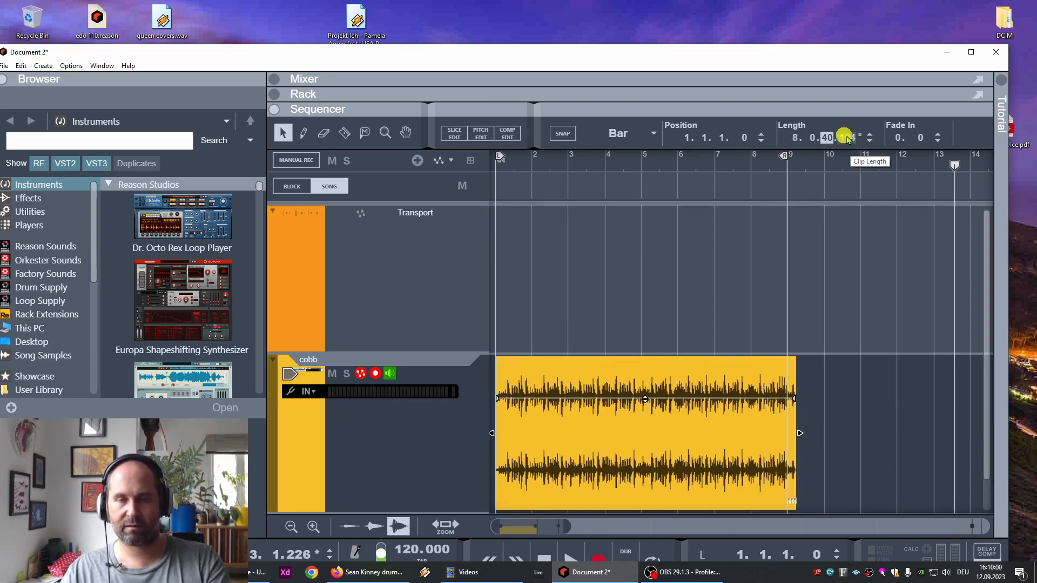
left_click_drag(846, 139, 849, 201)
mouse_move(813, 149)
left_mouse_down()
mouse_move(821, 158)
mouse_move(823, 138)
left_mouse_up()
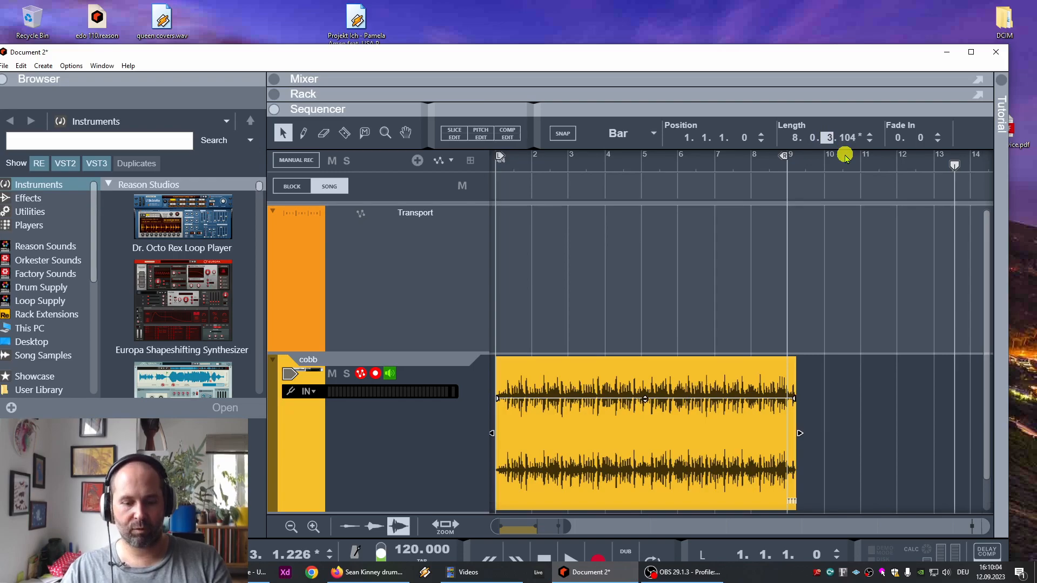
left_click(870, 265)
left_click(753, 405)
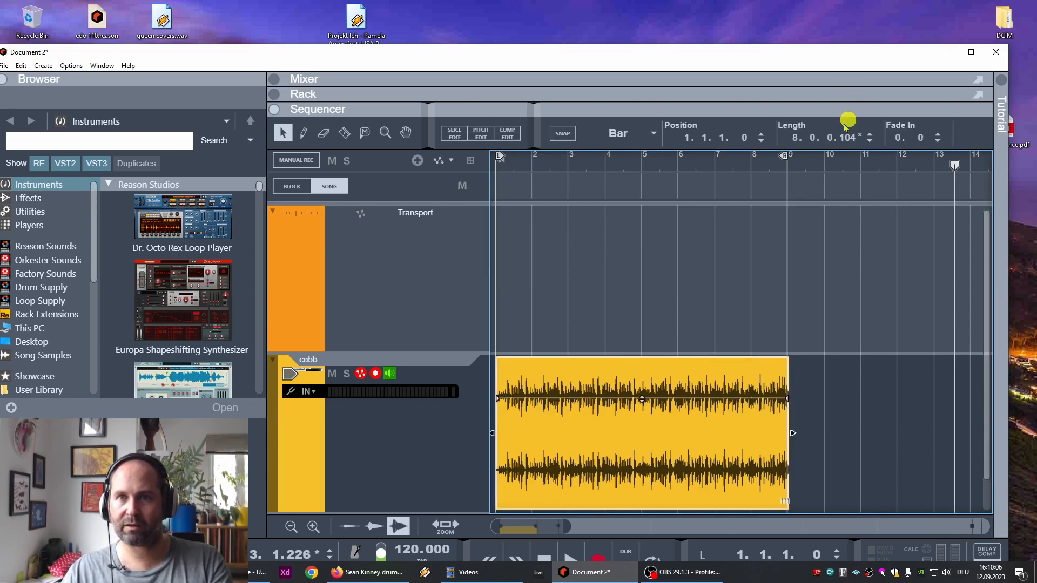
left_click(792, 221)
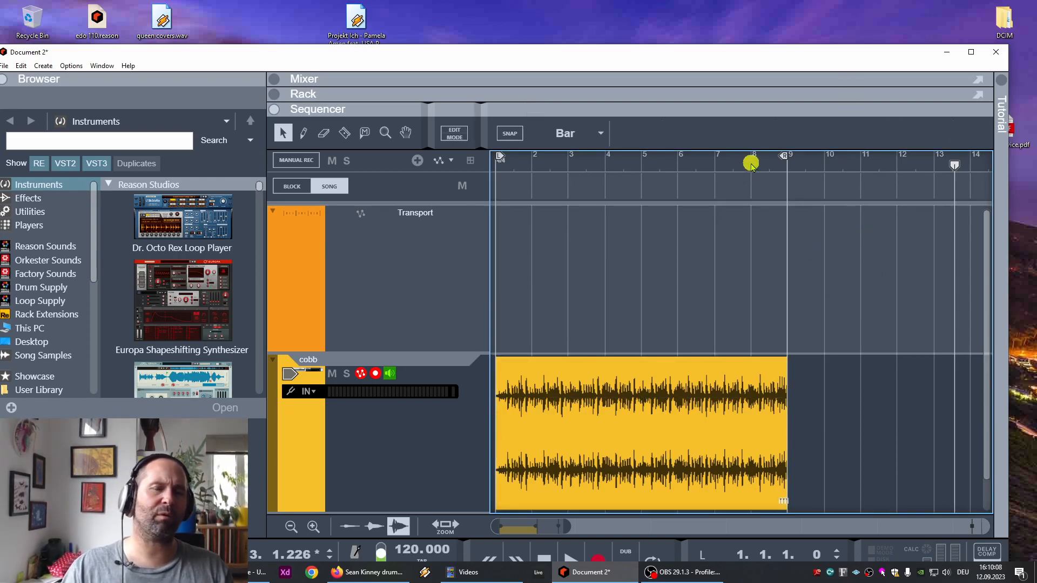
Step: Return the playhead to bar 1, enable looping and play the eight-bar clip
left_click_drag(750, 164, 491, 168)
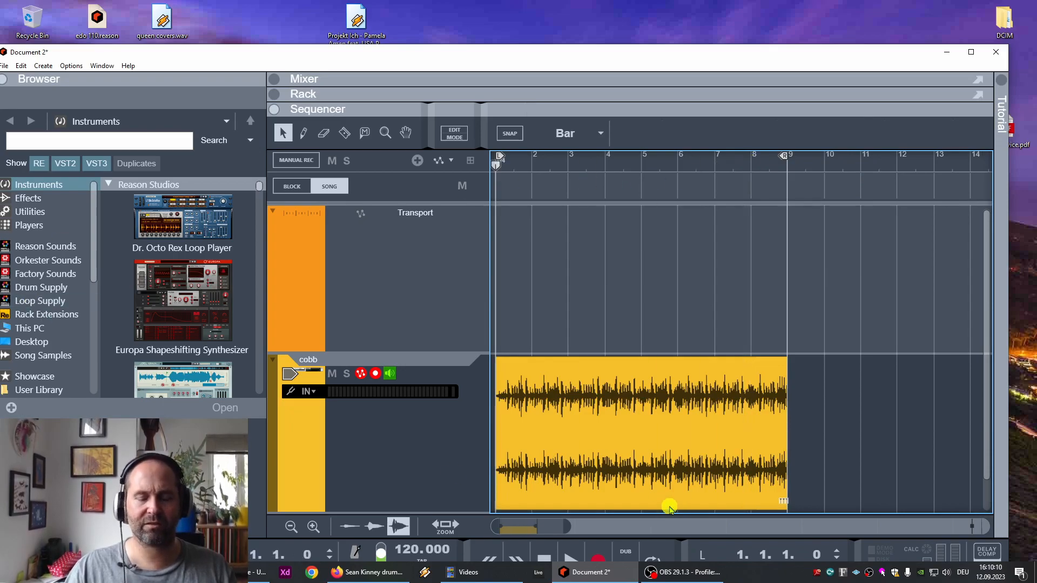
scroll(670, 511, "down", 2)
left_click(656, 559)
key("space")
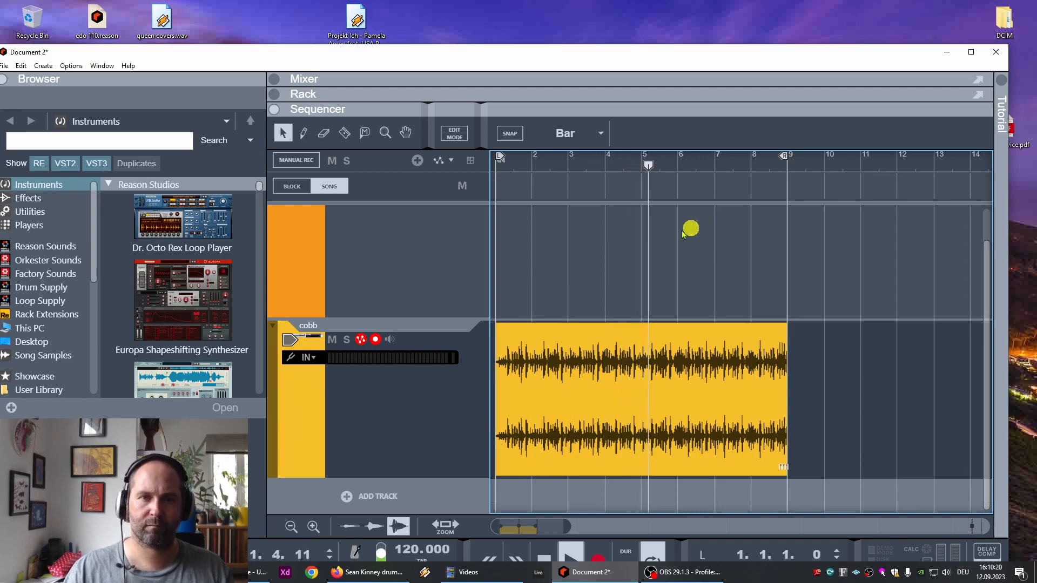
Step: Trim the clip's start to bar 5 with snapping on and set the loop around the remaining four bars
left_click(513, 402)
left_click_drag(493, 397, 650, 396)
left_click(562, 133)
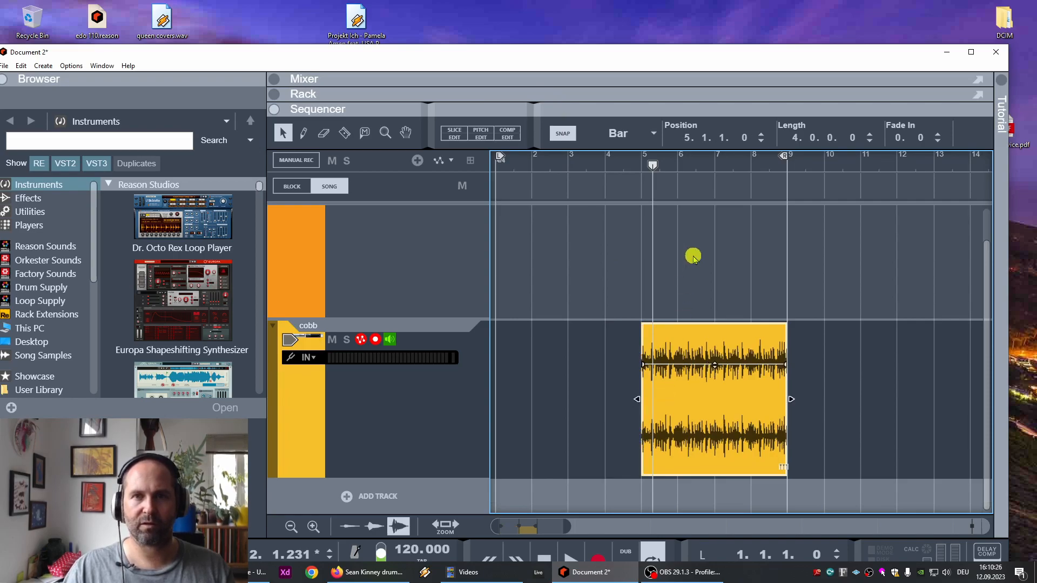
key("p")
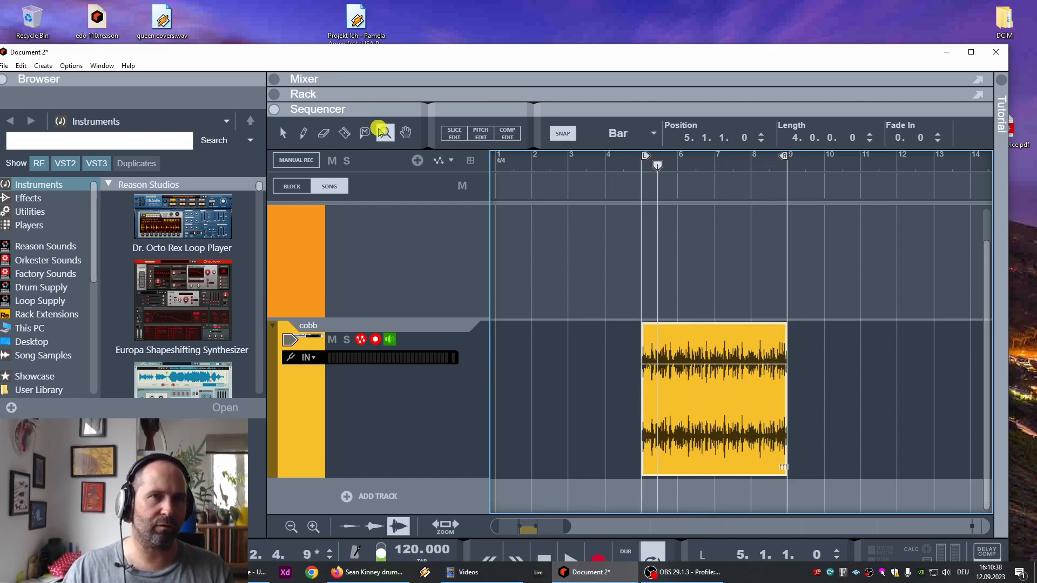
Step: Split the cobb clip just before its first drum hit after bar 5 and delete the quiet lead-in
left_click_drag(642, 374, 700, 383)
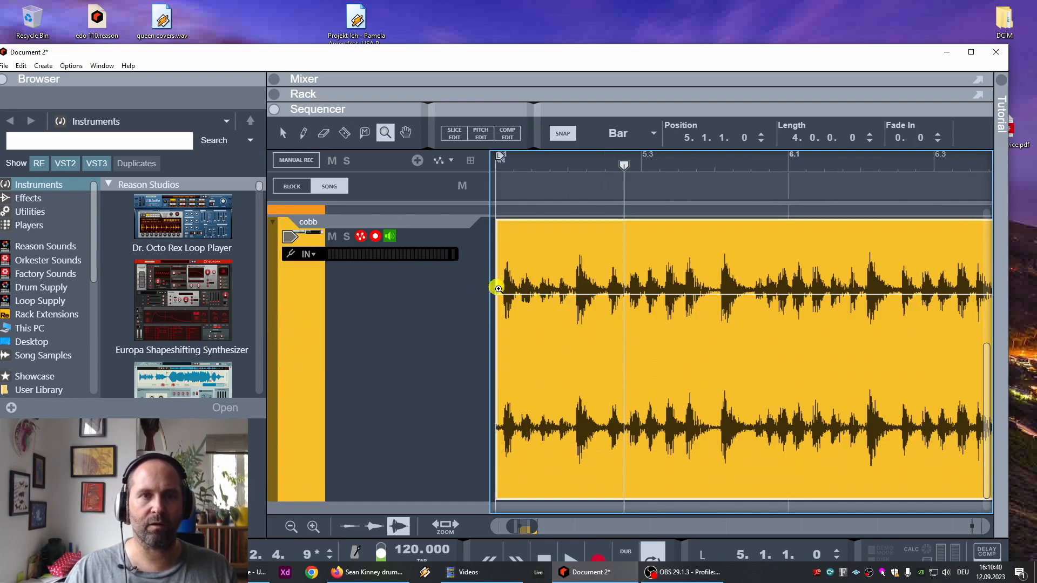
left_click_drag(517, 278, 493, 305)
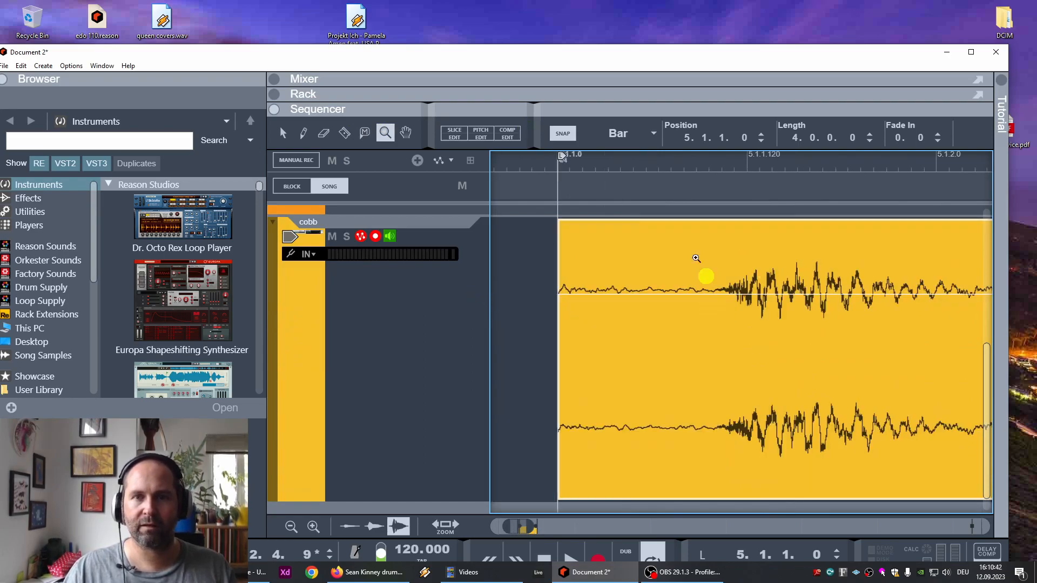
left_click(344, 133)
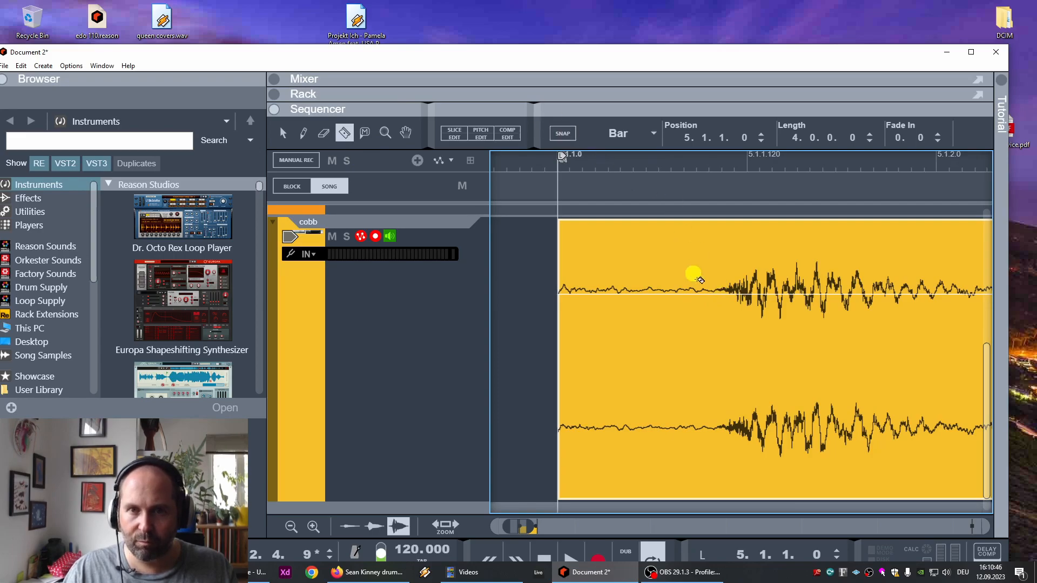
left_click(716, 289)
left_click(283, 133)
left_click(622, 274)
key("Delete")
Step: Time-stretch the clip's start back to bar 5 and play it from there
left_click(757, 340)
left_click_drag(710, 358, 555, 385)
left_click(540, 156)
key("space")
left_click_drag(532, 532, 678, 524)
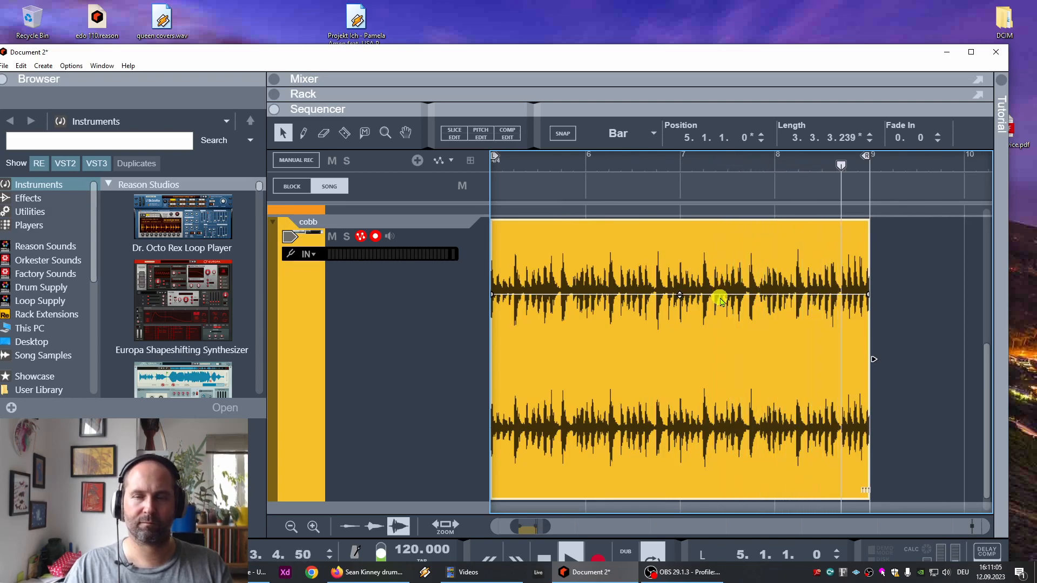
Step: Play the final beats of the clip from around position 8.4.1 to check how its ending loops
left_click(387, 132)
left_click_drag(887, 270, 841, 323)
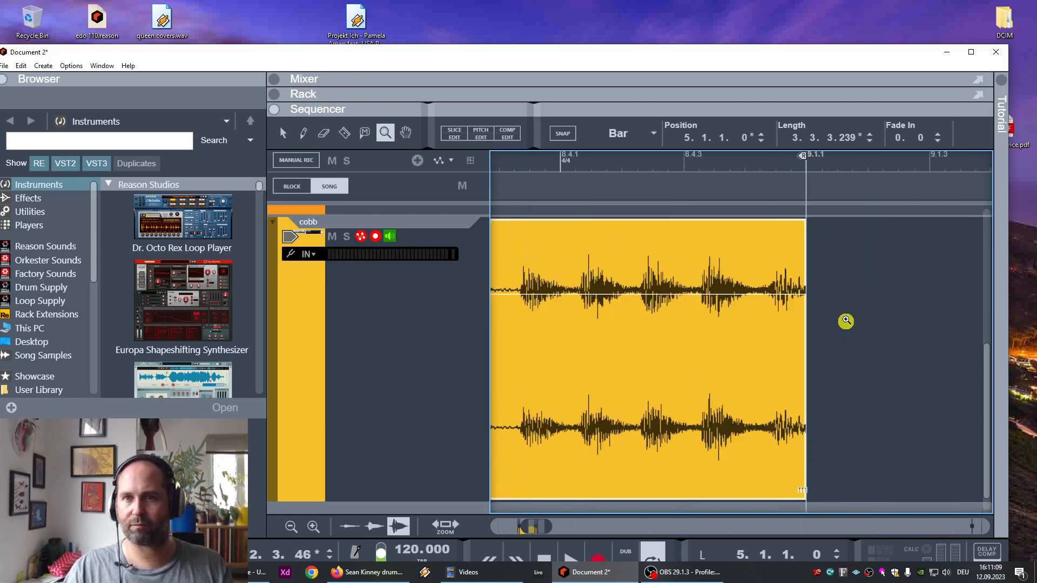
left_click(282, 132)
left_click(562, 159)
key("space")
key("space")
key("space")
left_click(577, 159)
key("space")
key("space")
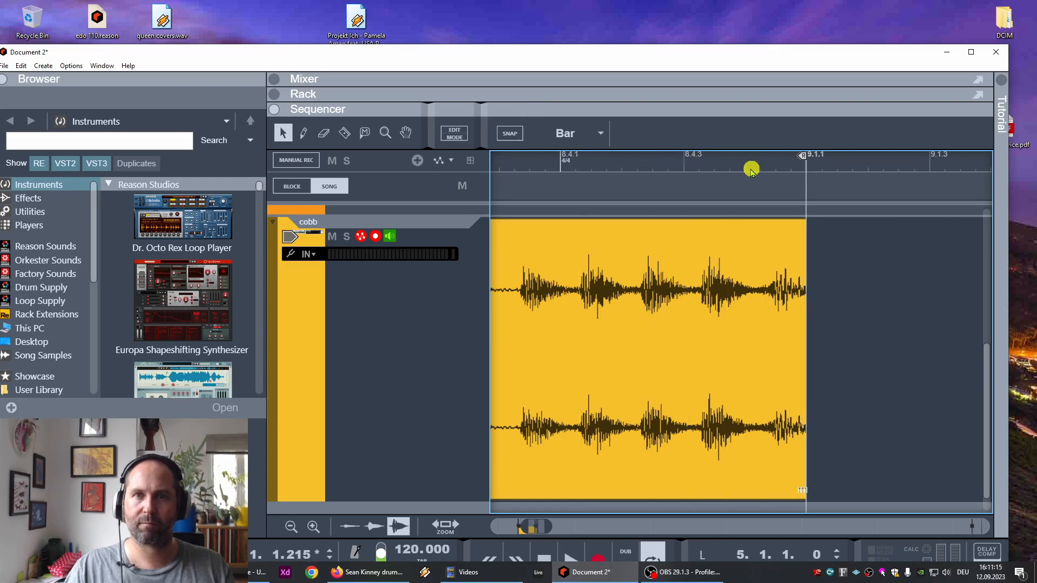
Step: Split the clip just before its last drum hit ahead of bar 9 and delete the piece after the cut
left_click(747, 160)
left_click_drag(754, 156, 773, 157)
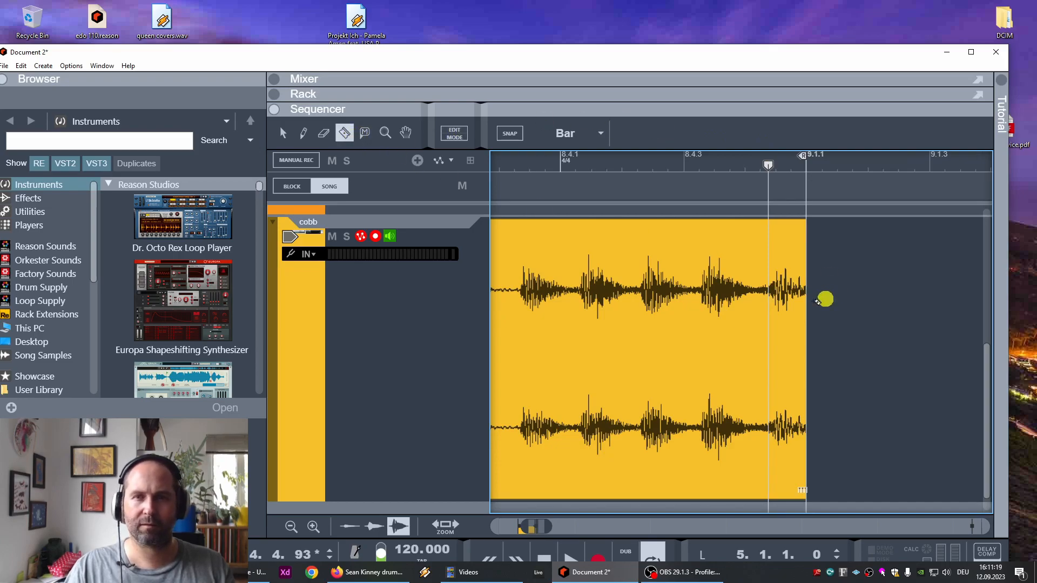
left_click(768, 296)
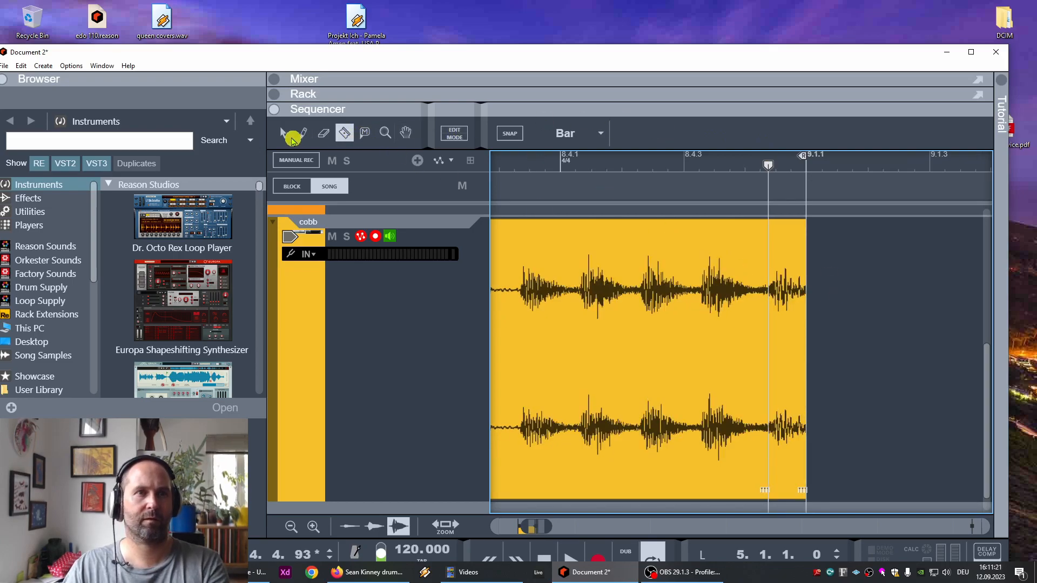
left_click(283, 133)
left_click(781, 268)
key("Delete")
Step: Time-stretch the clip's end to bar 9 so that it fills the loop
left_click(756, 354)
left_click_drag(775, 360, 812, 356)
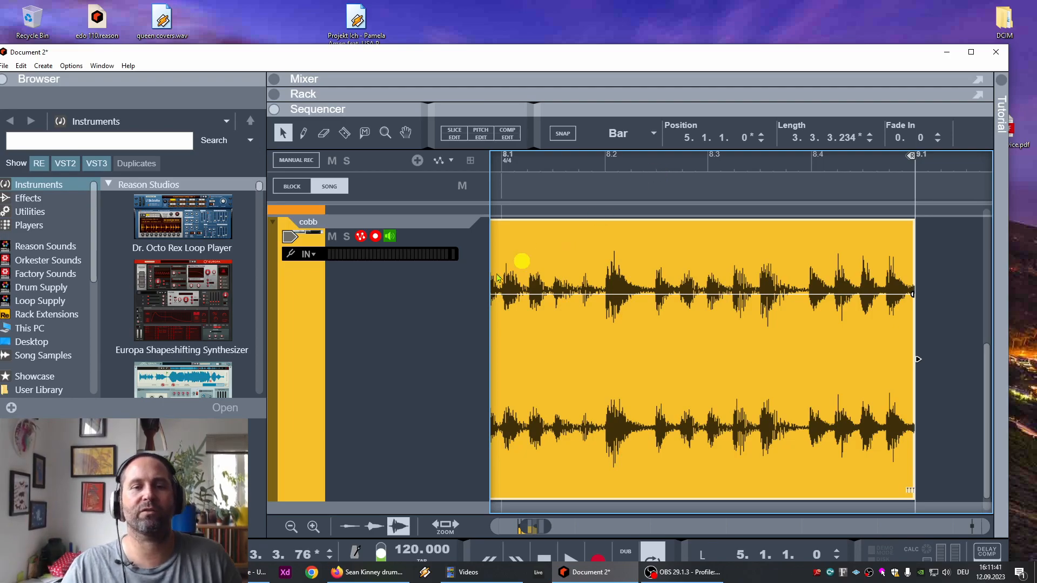
left_click_drag(524, 534, 504, 530)
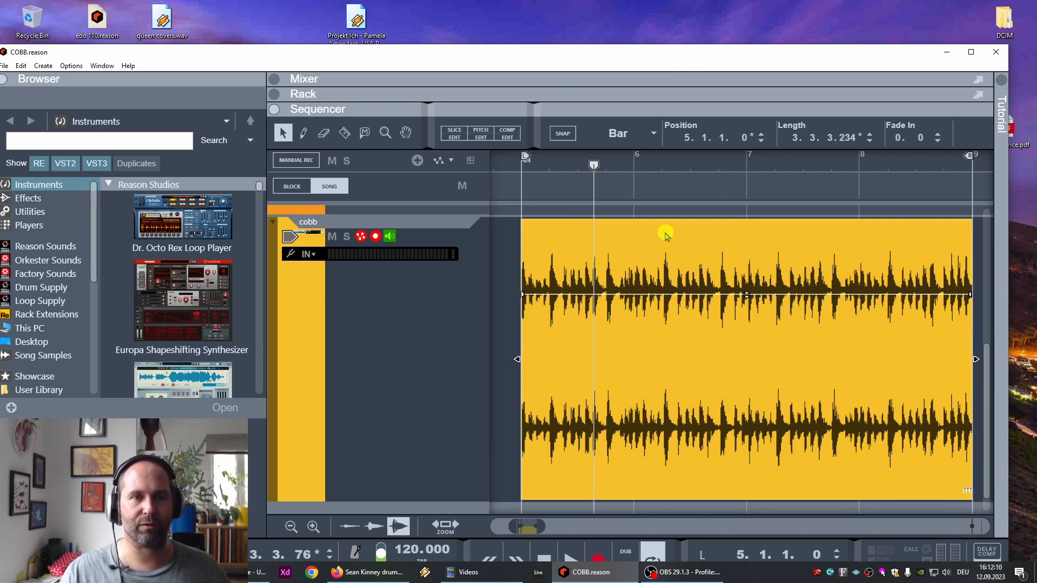
Step: Open the cobb clip for slice editing and bounce it to a REX loop
double_click(660, 346)
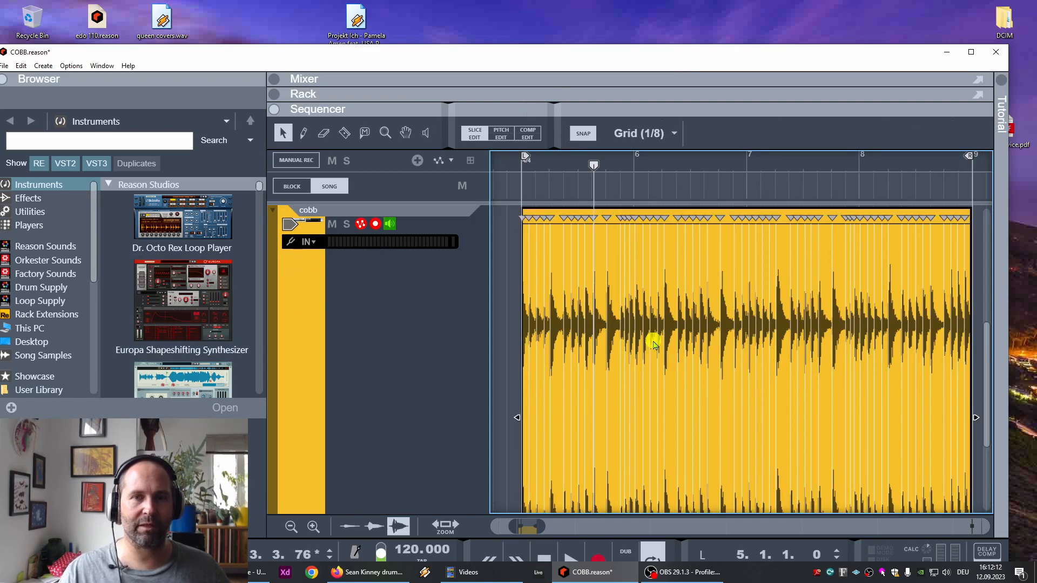
right_click(684, 378)
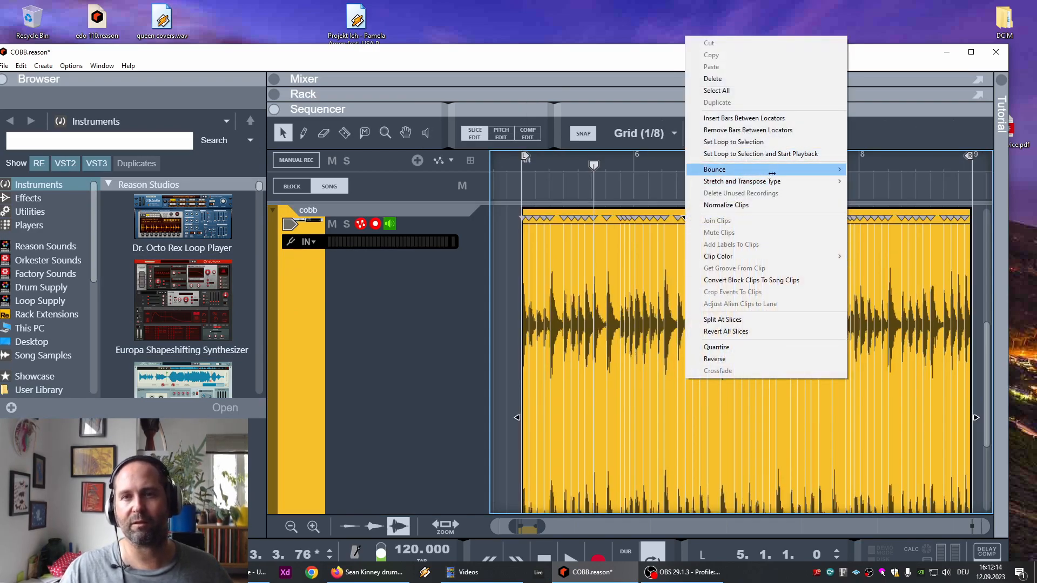
mouse_move(772, 173)
left_click(941, 214)
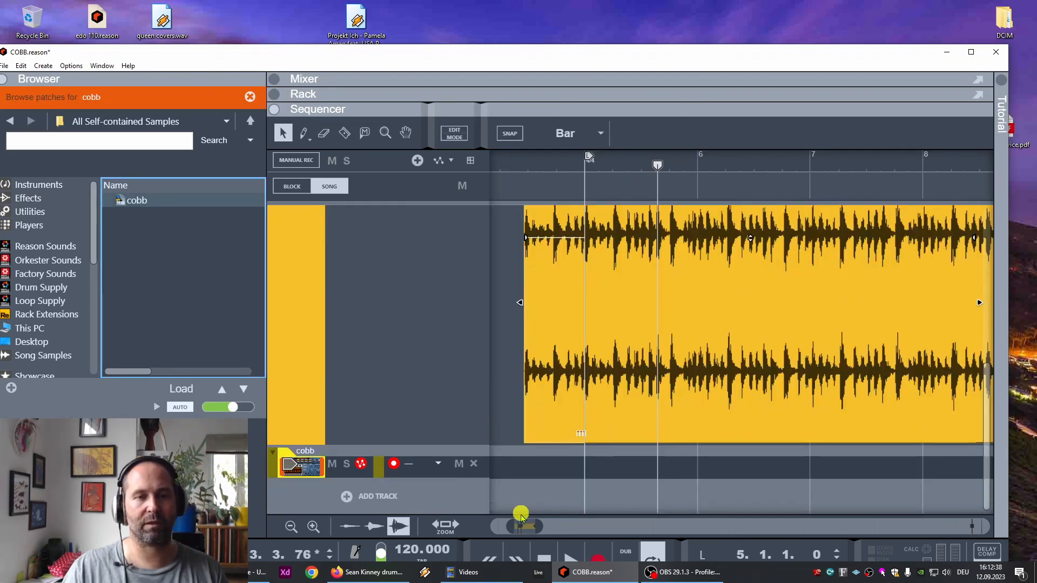
Step: Show the rack with the Dr. Octo Rex holding the cobb loop above the sequencer, and solo its track
left_click_drag(304, 109, 338, 334)
left_click(323, 213)
left_click(380, 476)
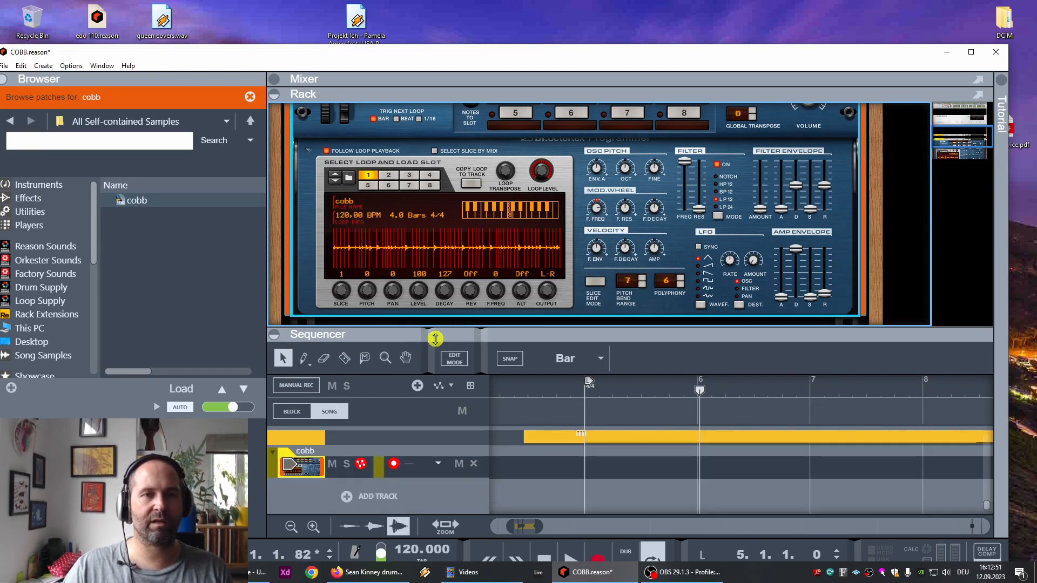
left_click_drag(436, 339, 440, 218)
left_click(347, 463)
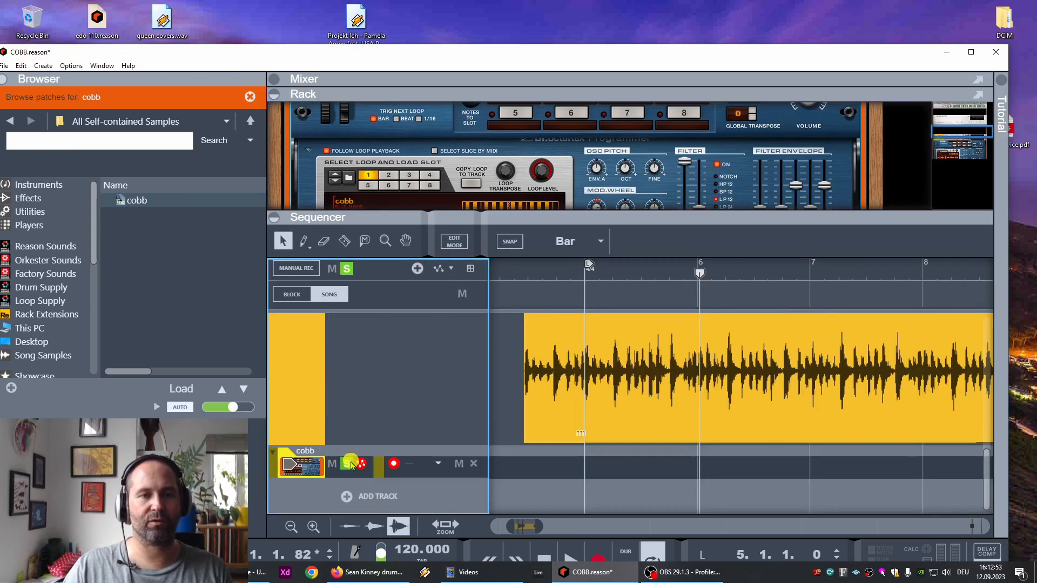
left_click_drag(619, 224, 610, 260)
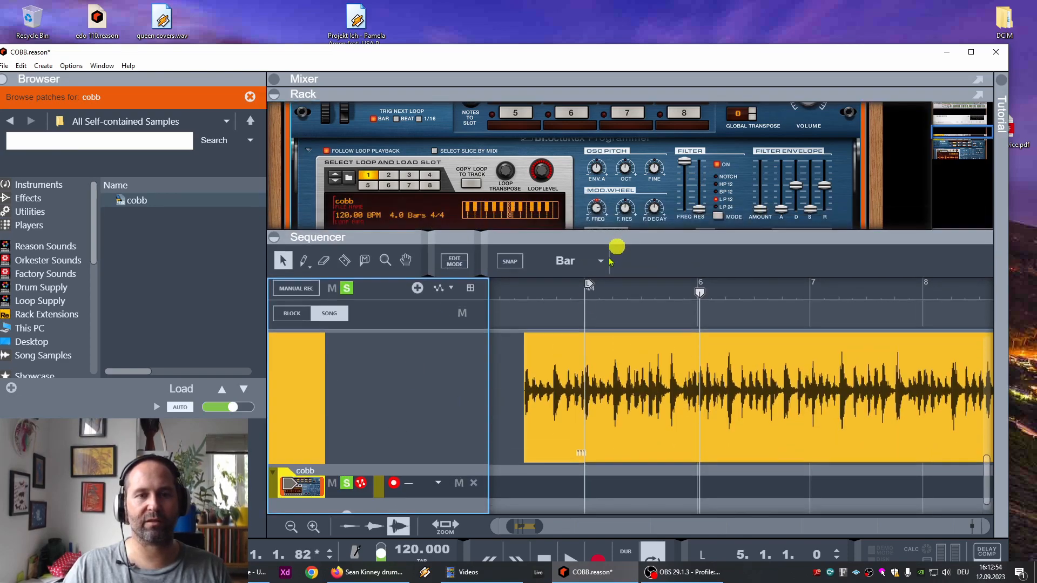
Step: Play the sliced loop while raising the tempo to around 230 BPM and lowering it to 94 BPM
key("space")
left_click_drag(402, 554, 471, 171)
key("space")
left_click_drag(407, 551, 389, 581)
left_click(412, 549)
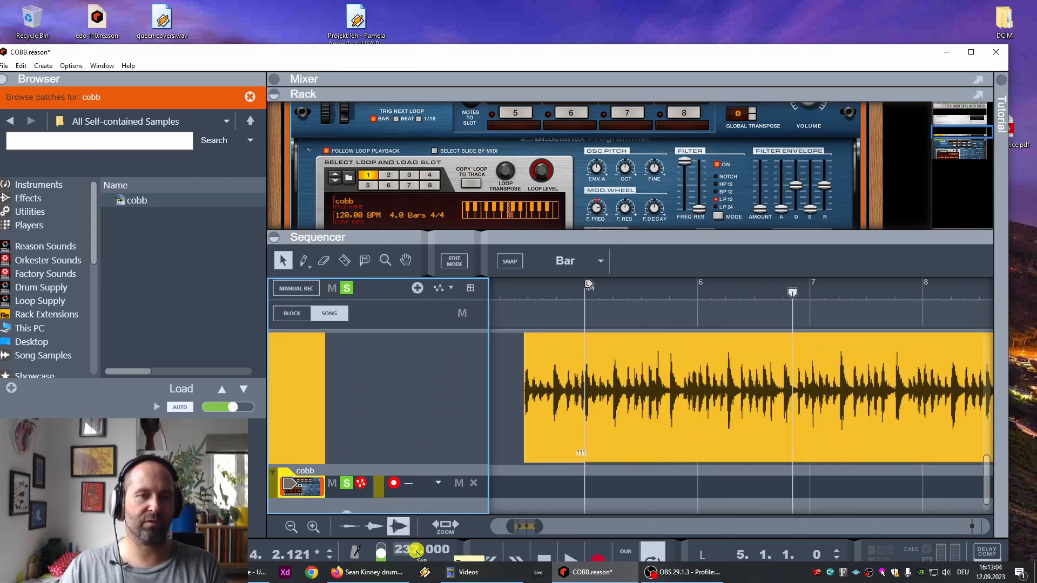
left_click_drag(411, 552, 406, 555)
Step: Maximize the window, stop playback and set the tempo to 100 BPM
left_click_drag(557, 49, 557, 2)
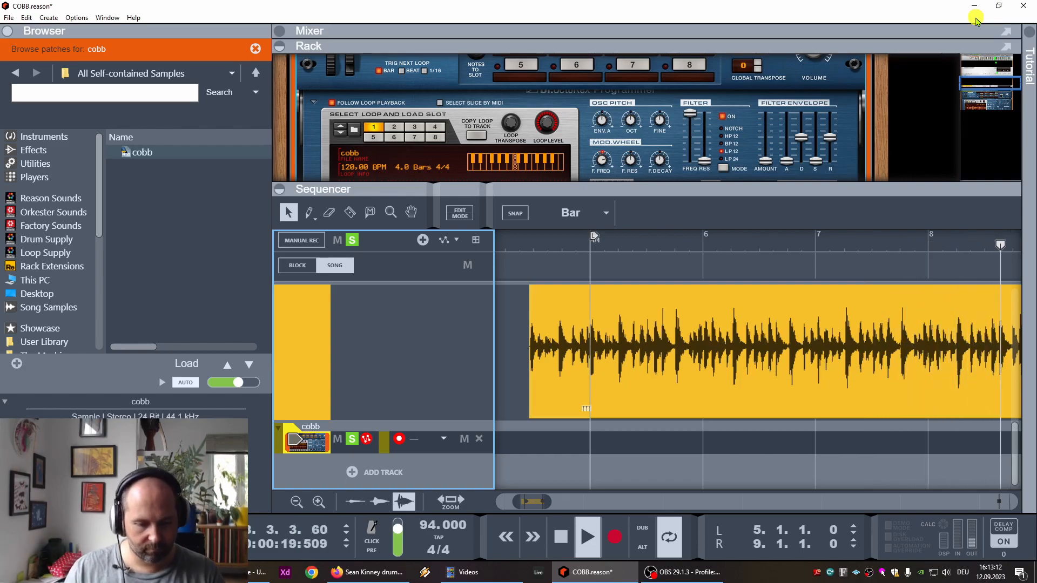
key("space")
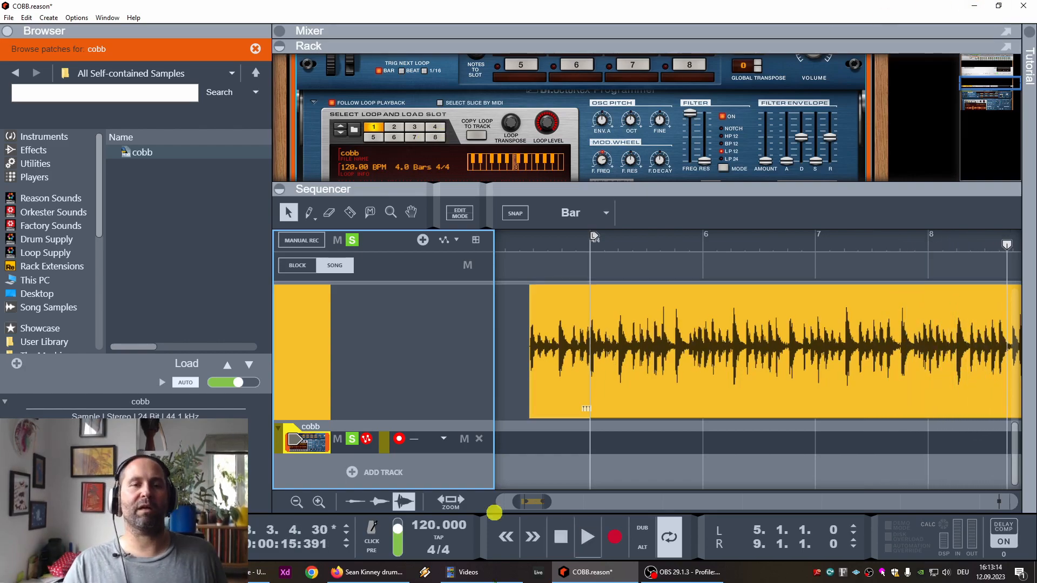
left_click_drag(425, 524, 424, 576)
left_click_drag(424, 525, 421, 537)
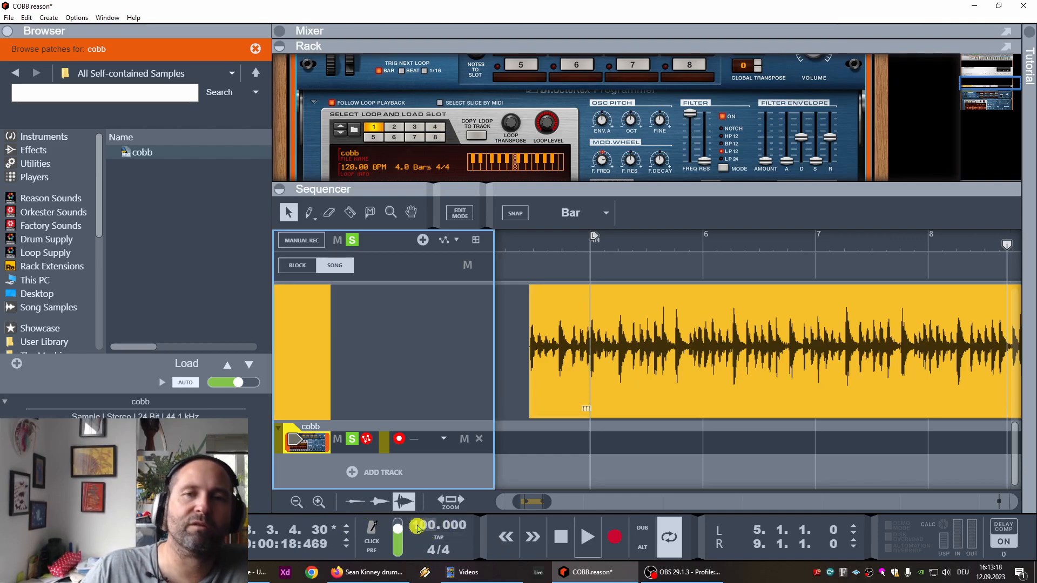
Step: Set the loop to the stretched cobb audio clip and start playback
left_click(519, 243)
left_click(666, 351)
key("p")
key("space")
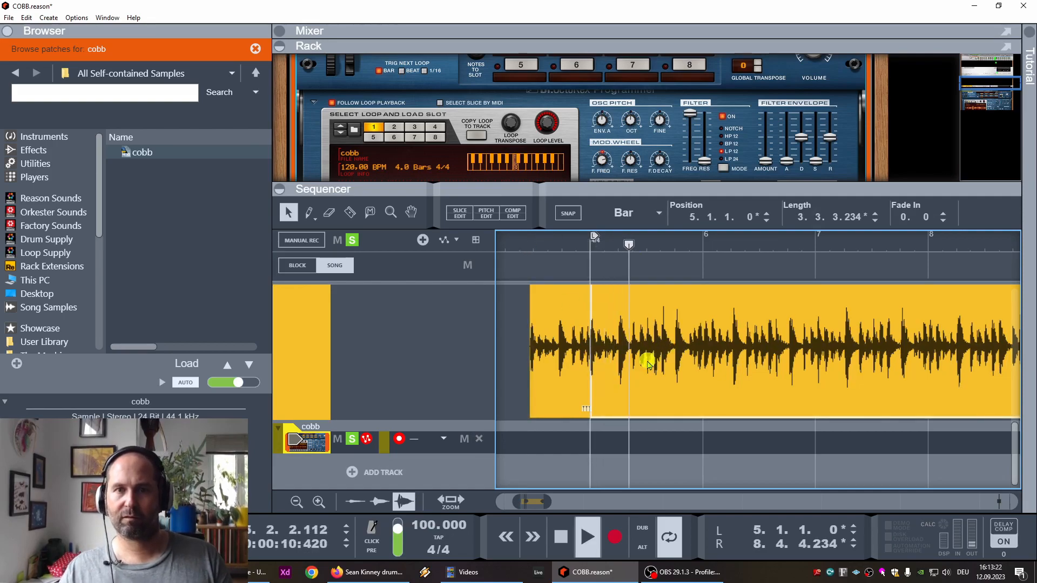
Step: Delete the leftover cobb clip that starts before bar 5
left_click(545, 342)
left_click_drag(547, 502, 590, 499)
left_click_drag(519, 350, 571, 375)
key("Delete")
Step: Set the remaining audio clip's length to exactly 4 bars, with the sixteenths and ticks at zero
left_click(654, 333)
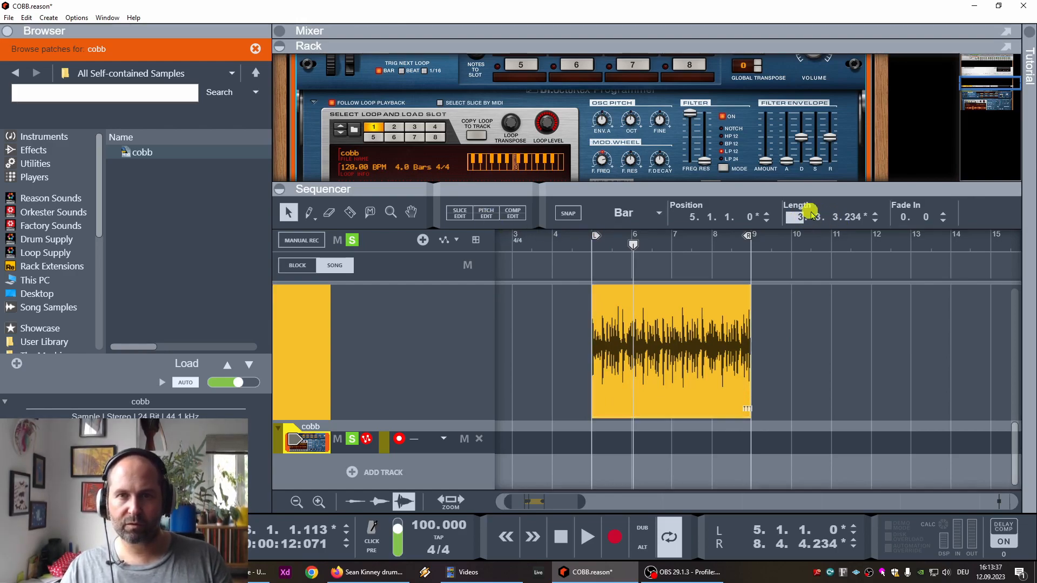
left_click(875, 213)
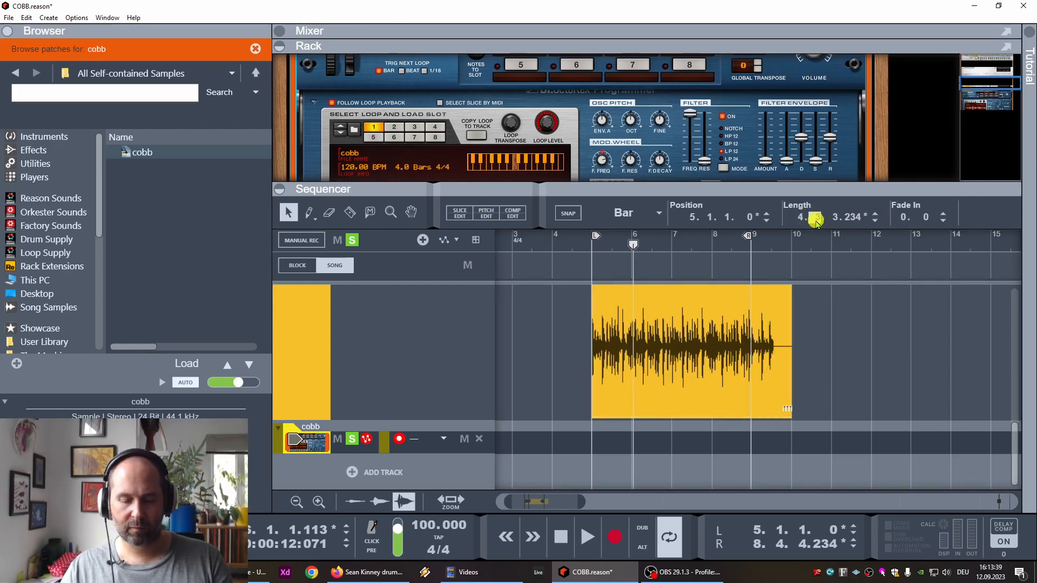
double_click(837, 218)
type("0")
double_click(855, 219)
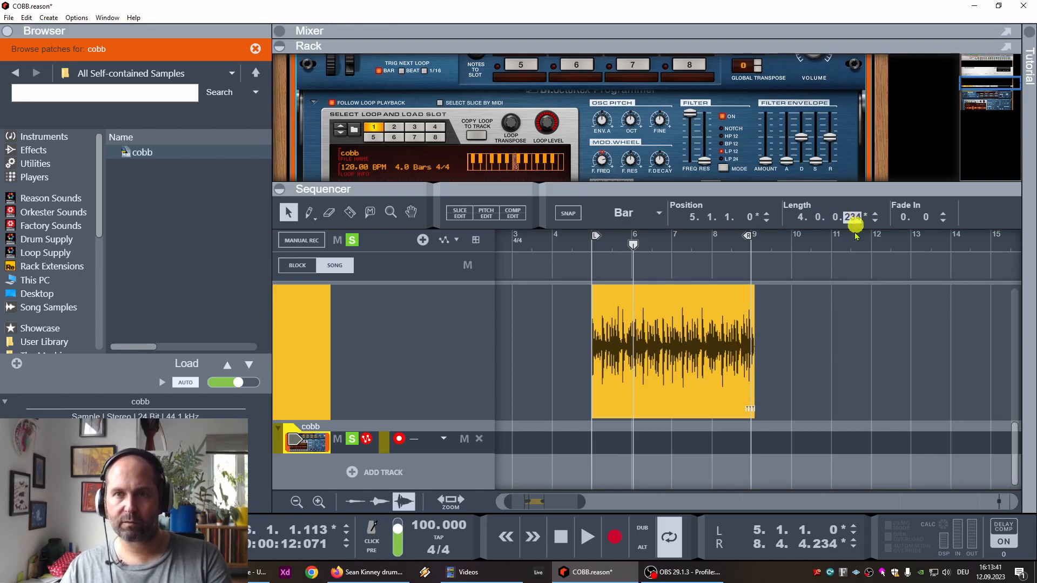
left_click(830, 346)
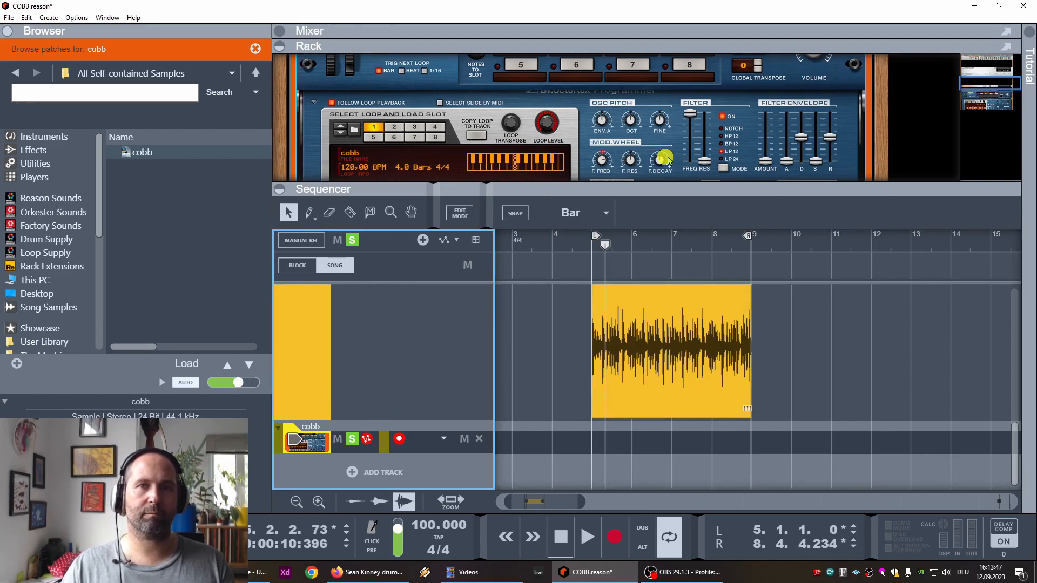
Step: Enlarge the rack area and, while playing the loop, set Dr. Octo Rex's Osc Octave to 4 and Amp Env Decay to 56
left_click_drag(643, 186, 641, 295)
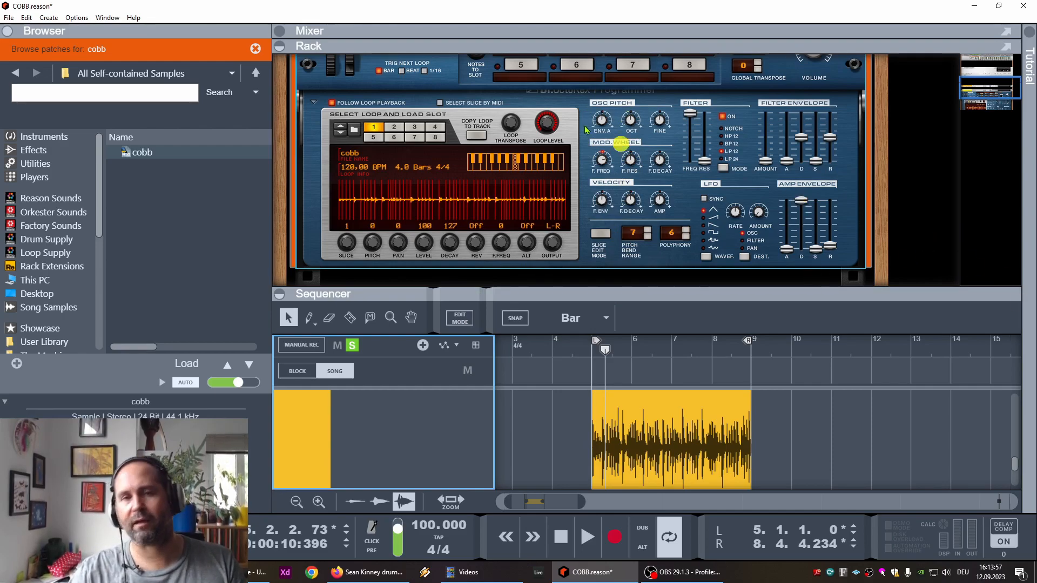
key("space")
scroll(588, 349, "down", 2)
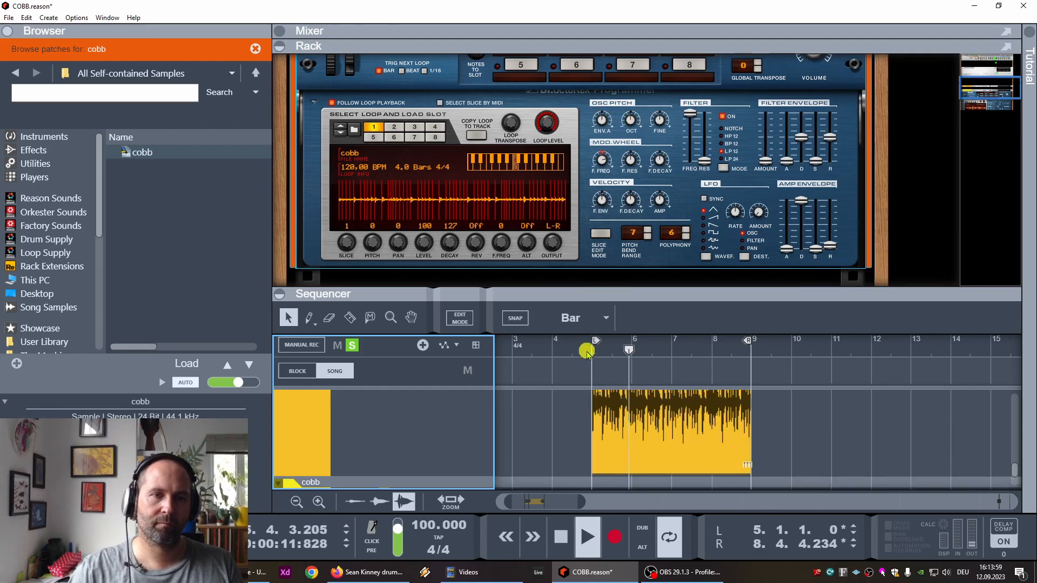
left_click(631, 122)
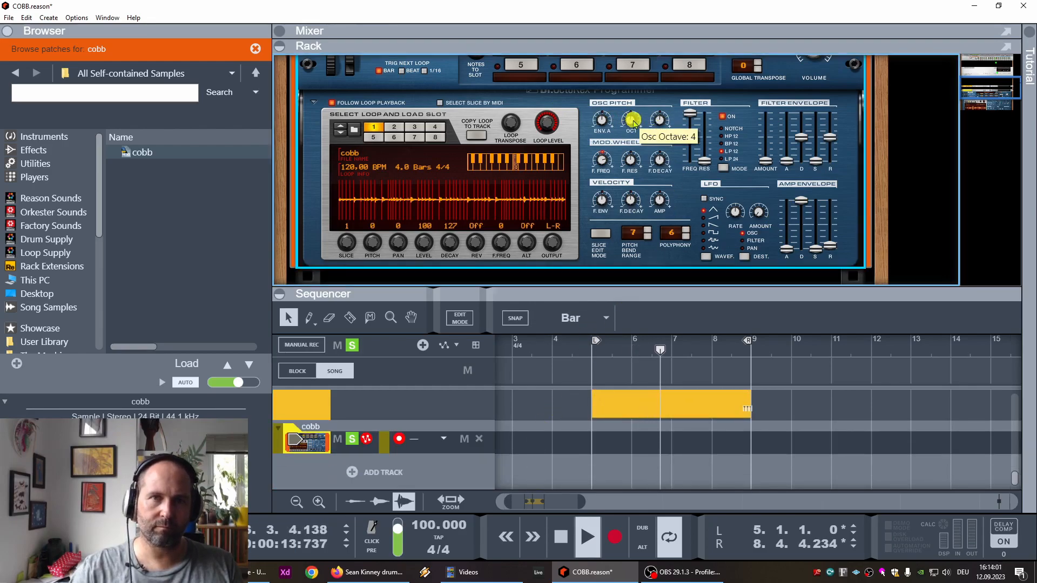
scroll(632, 123, "down", 1)
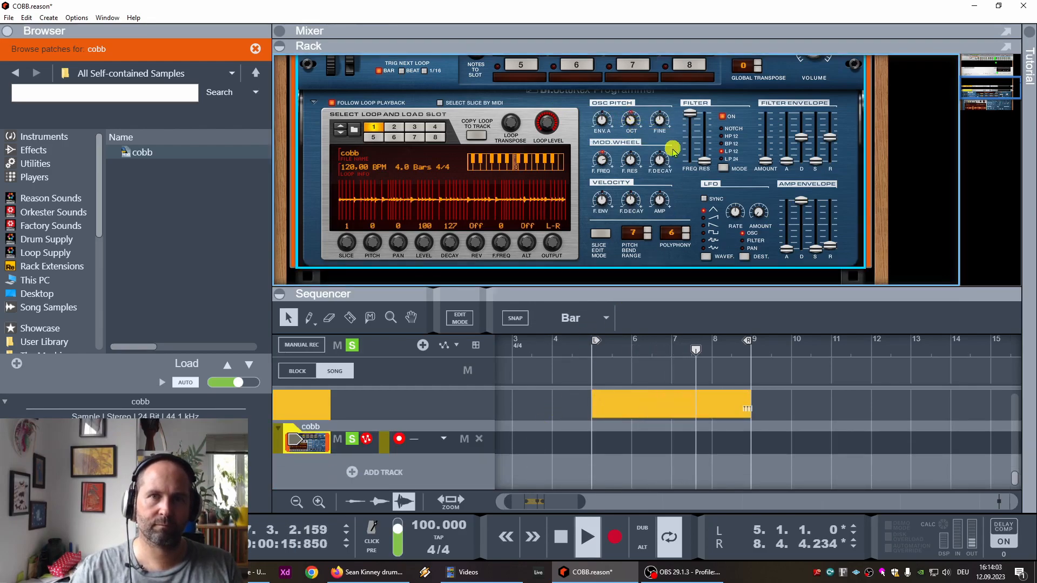
left_click_drag(804, 202, 810, 231)
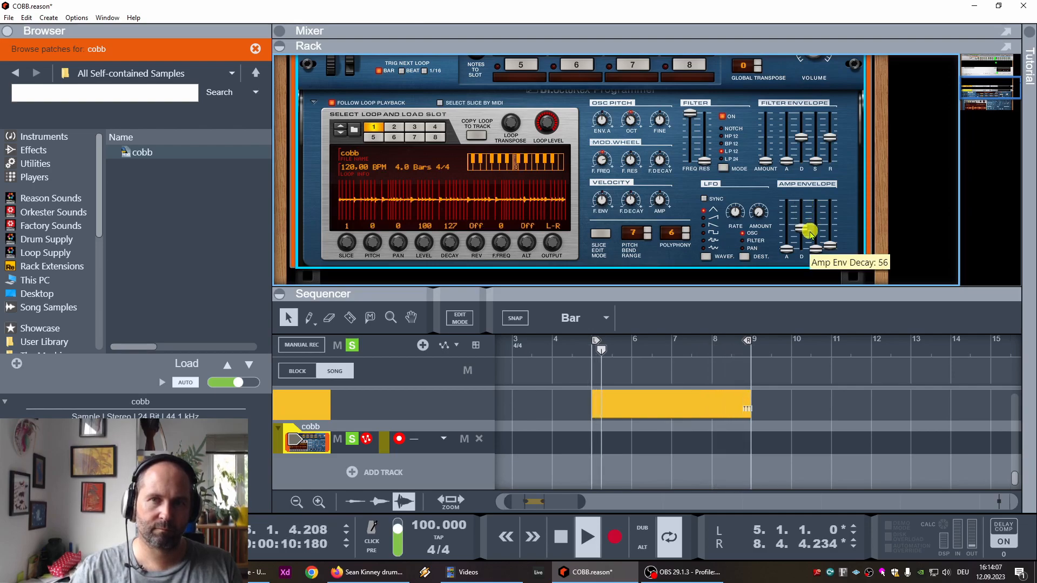
key("space")
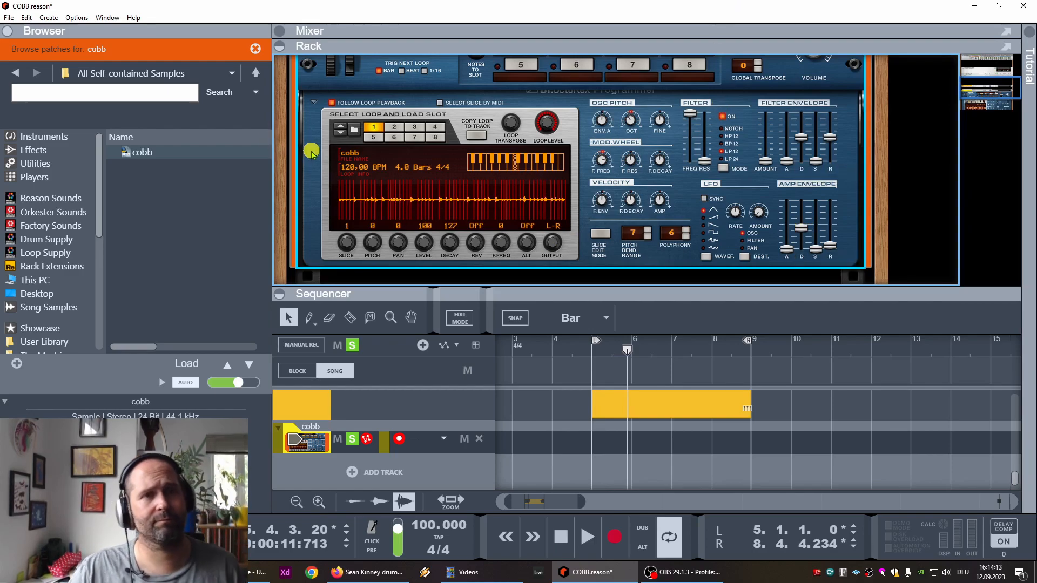
Step: Resume playback and add a Scream 4 distortion effect to the Dr. Octo Rex
key("space")
right_click(317, 135)
mouse_move(379, 270)
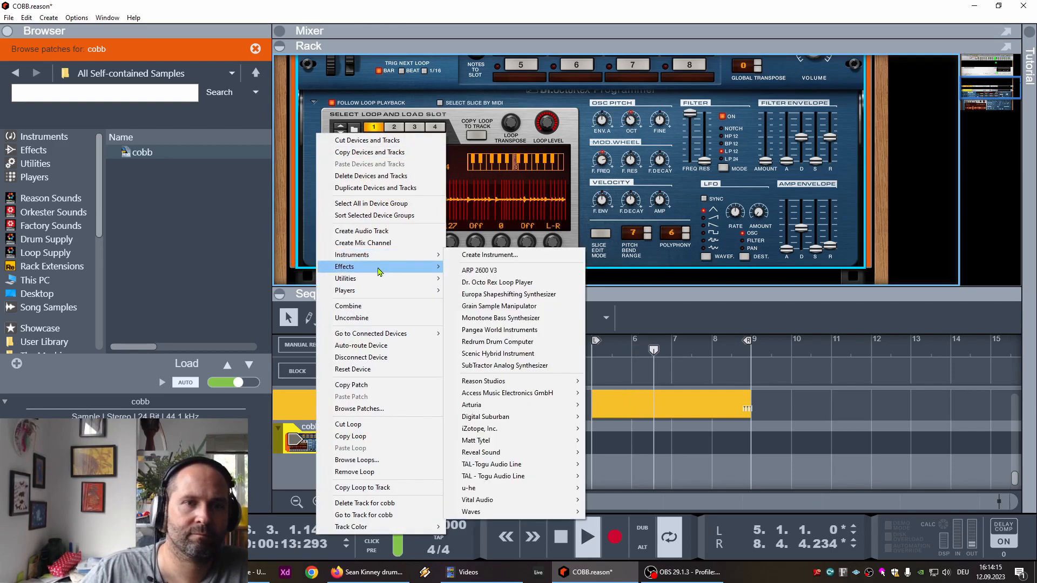
left_click(513, 371)
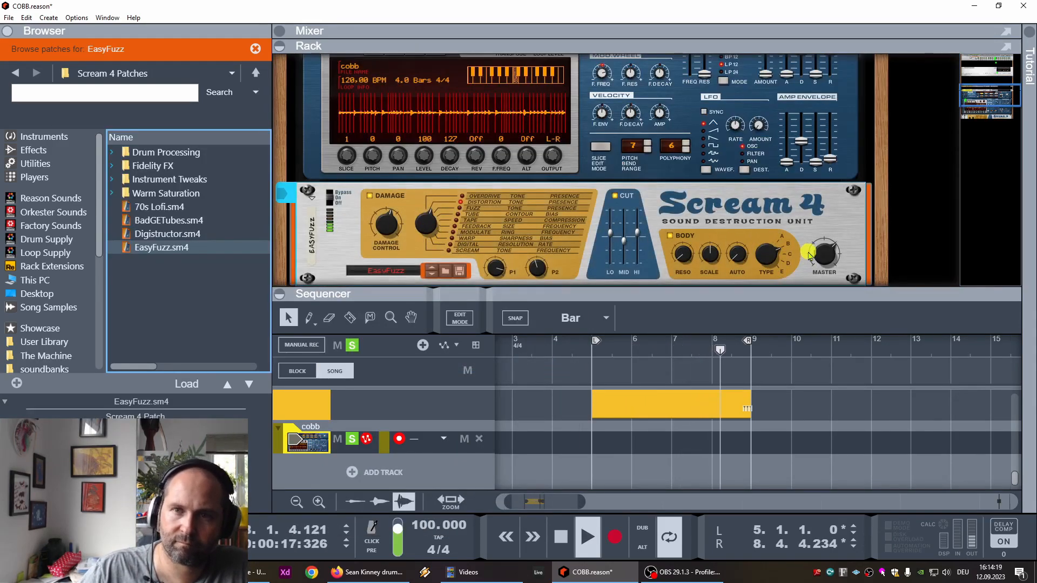
Step: Set Dr. Octo Rex's Amp Env Decay to 46 and switch its Scream 4 Damage Type to Fuzz
left_click(800, 144)
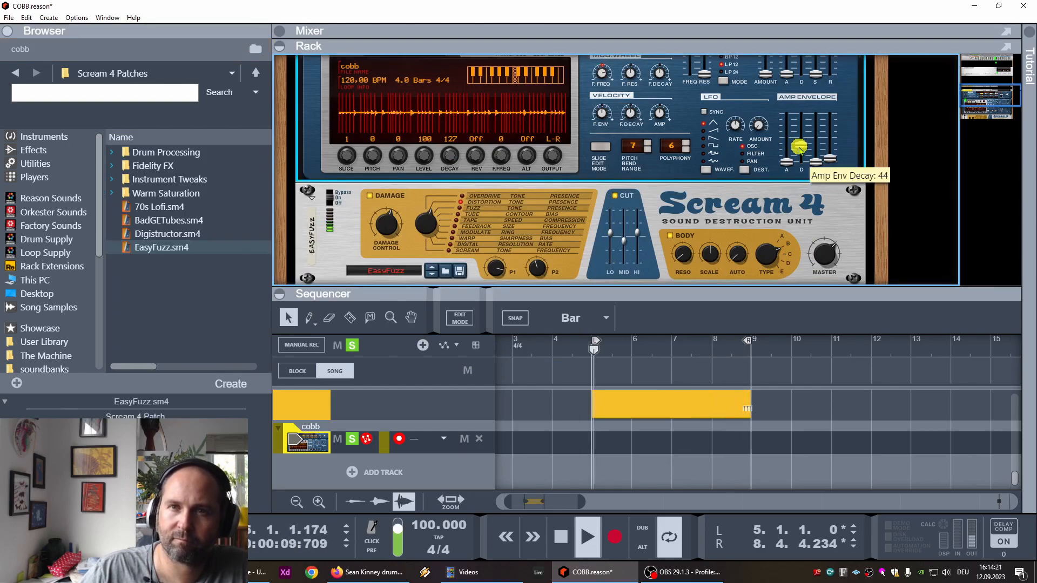
left_click(425, 236)
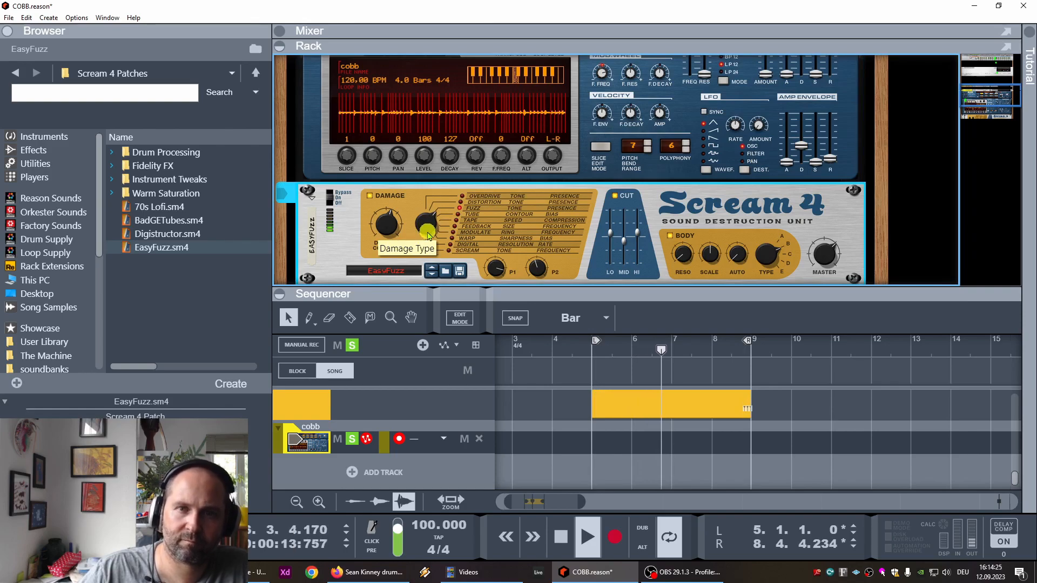
left_click(799, 152)
left_click_drag(799, 153, 795, 152)
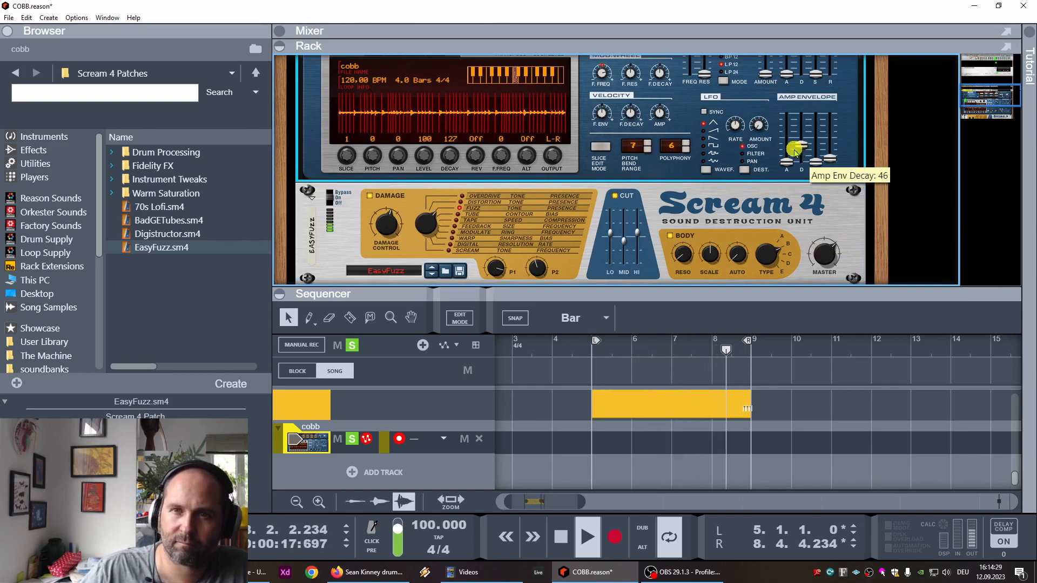
Step: Set Dr. Octo Rex's filter to BP 12 mode with Filter Freq at 64 during loop playback
scroll(726, 173, "up", 2)
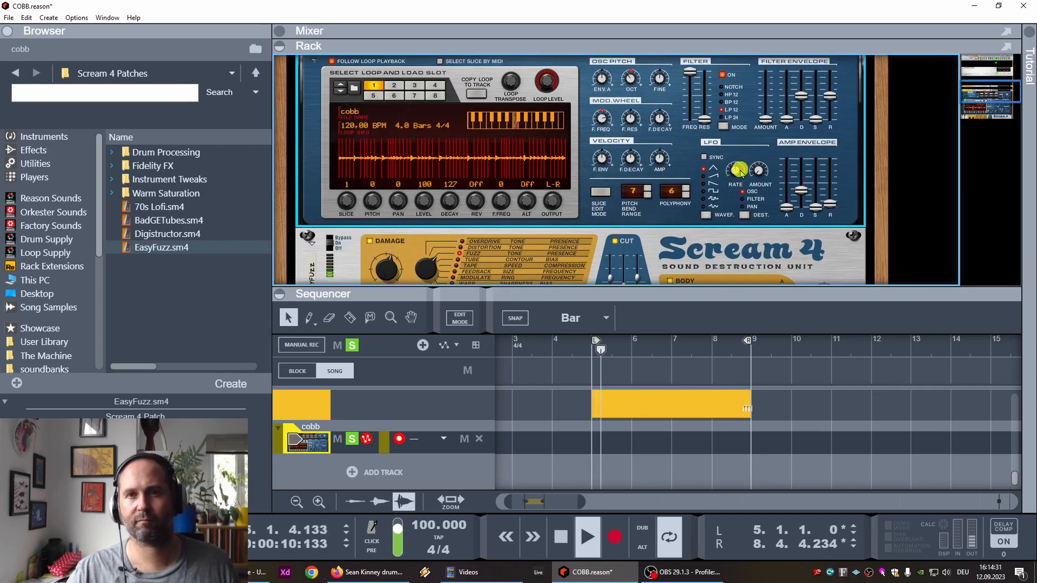
key("space")
key("space")
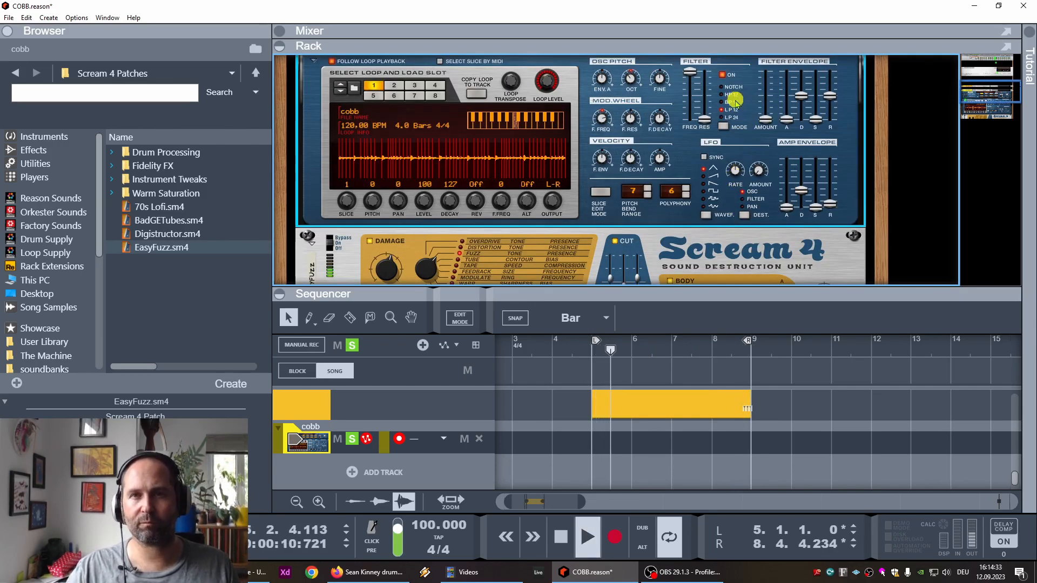
left_click_drag(690, 71, 694, 98)
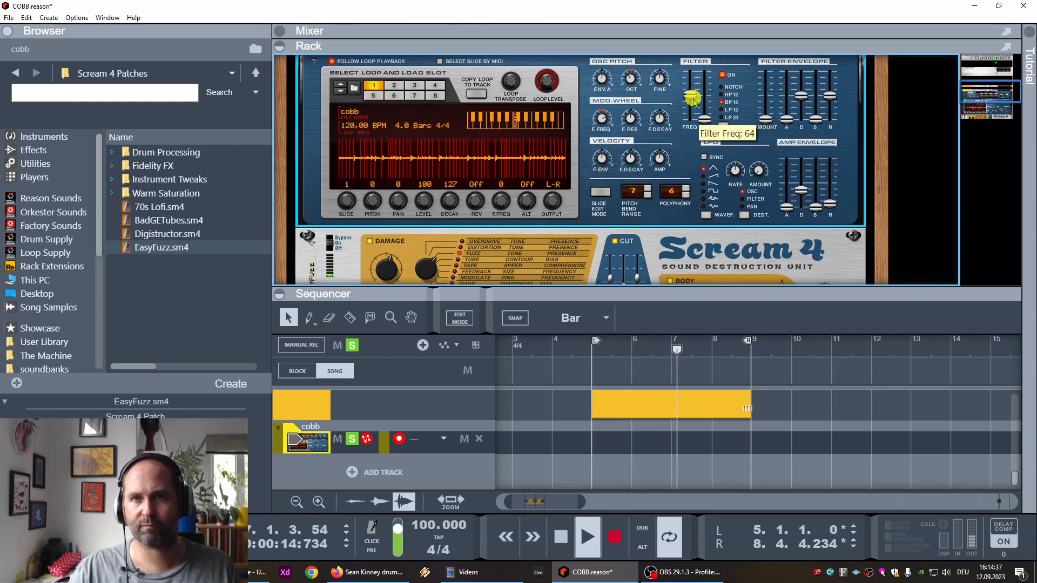
Step: Lower the Hi band in the Cut section of Dr. Octo Rex's Scream 4 while the loop plays
scroll(697, 135, "down", 2)
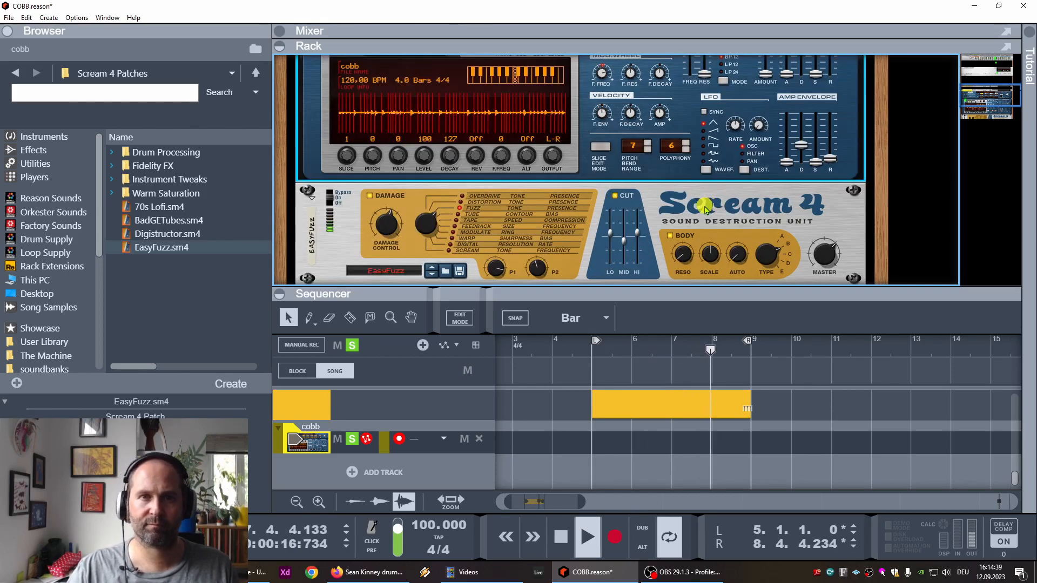
key("space")
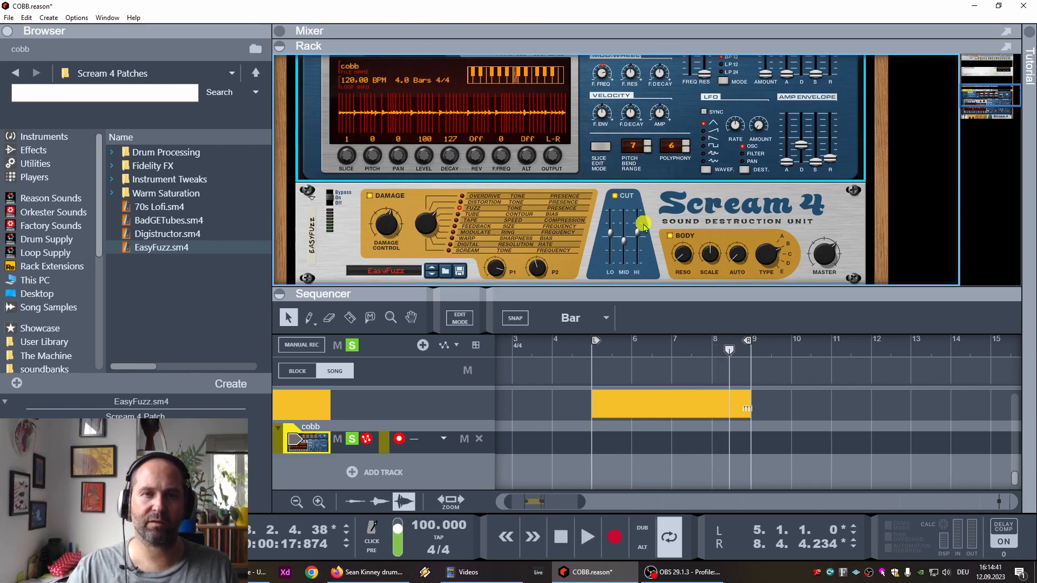
key("space")
left_click_drag(637, 231, 639, 262)
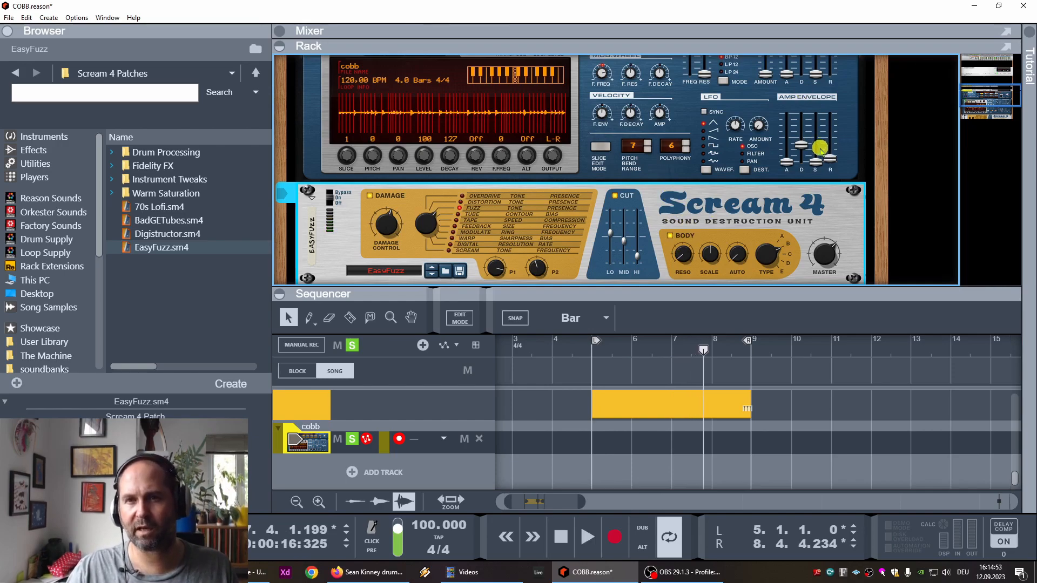
Step: Play the loop, fine-tune Dr. Octo Rex's Amp Env Decay to 46 and stop playback
key("space")
left_click_drag(803, 147, 800, 148)
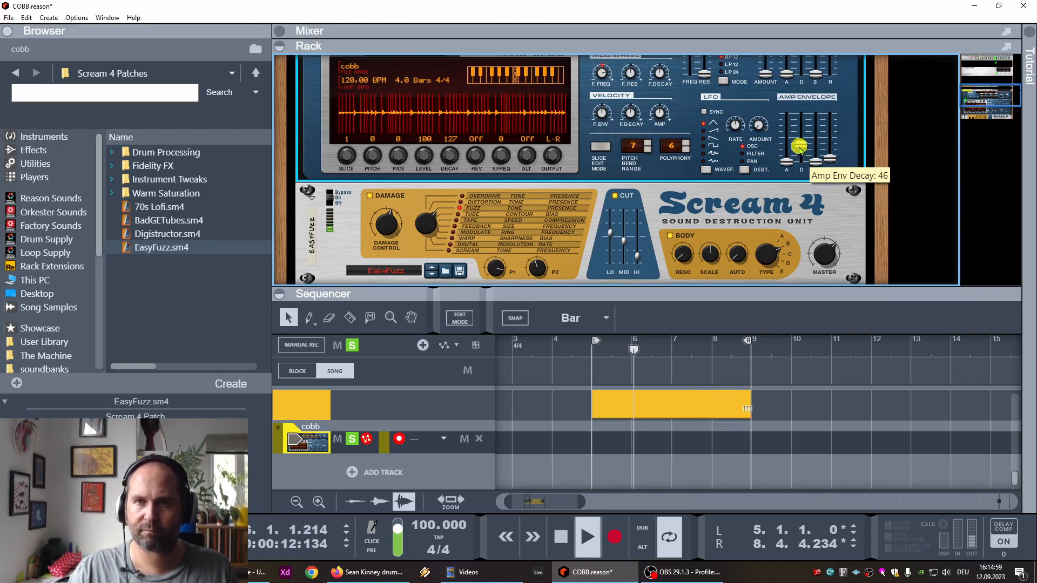
key("space")
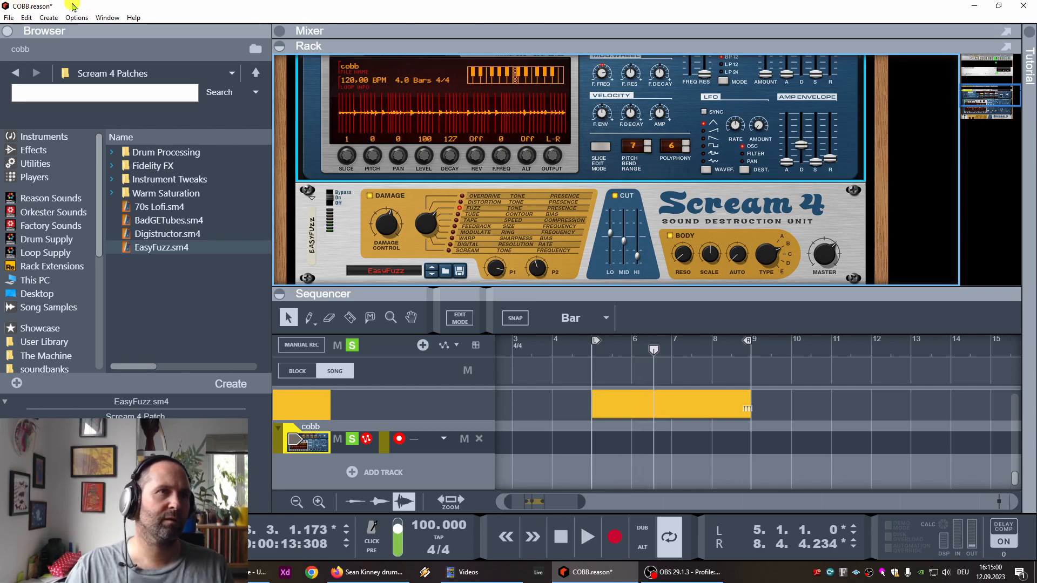
Step: Browse the available instruments and create a Redrum drum machine
left_click(48, 19)
left_click(81, 63)
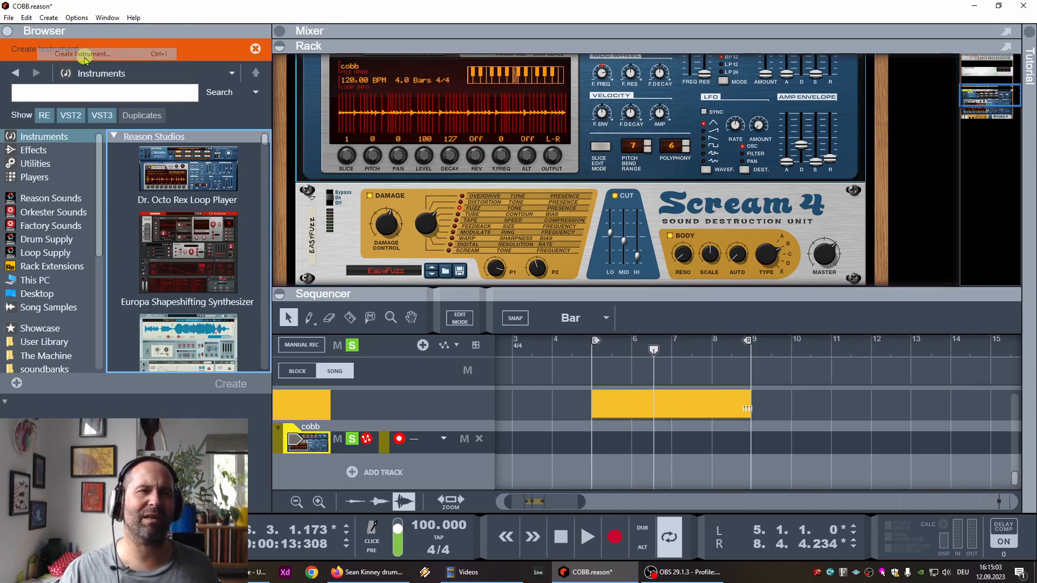
scroll(215, 276, "down", 3)
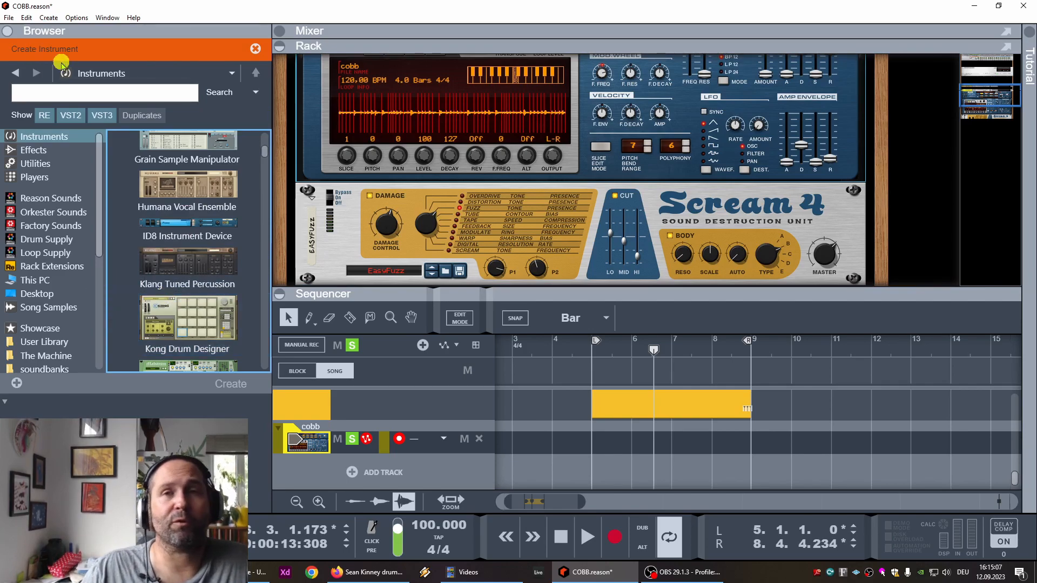
left_click(51, 138)
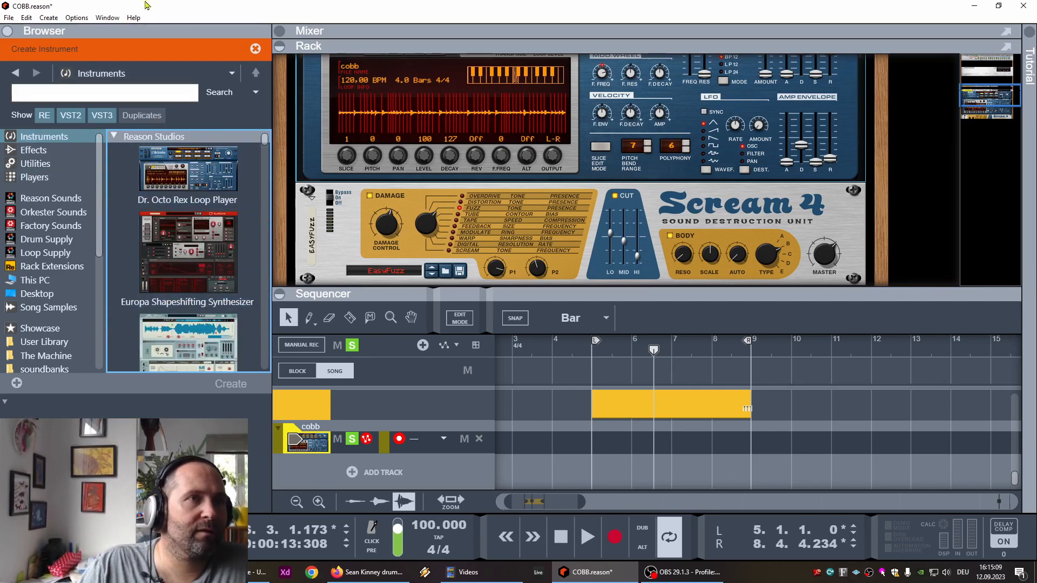
left_click(48, 18)
left_click(72, 55)
scroll(187, 259, "down", 15)
scroll(188, 276, "up", 3)
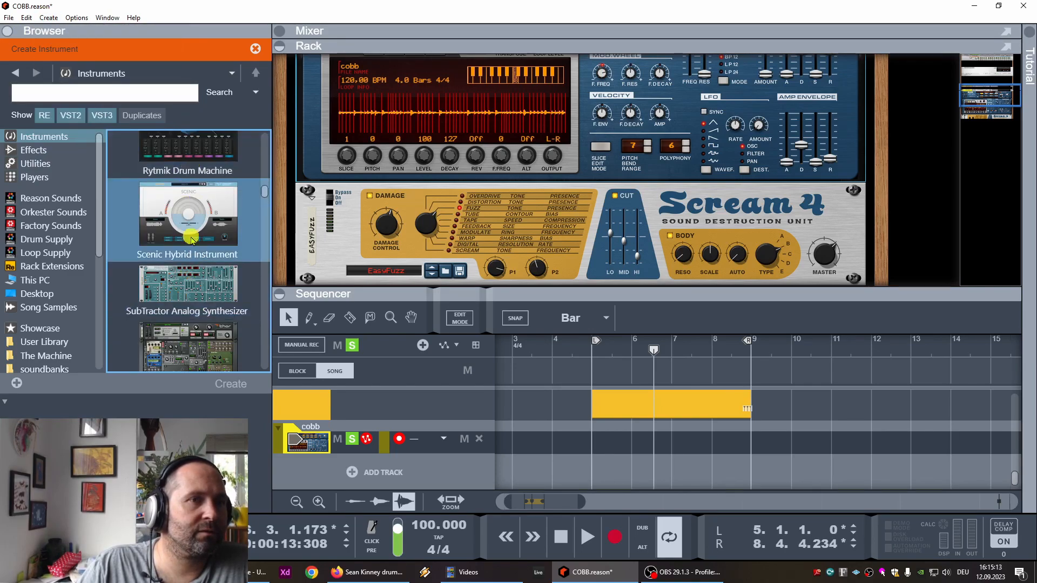
left_click(194, 198)
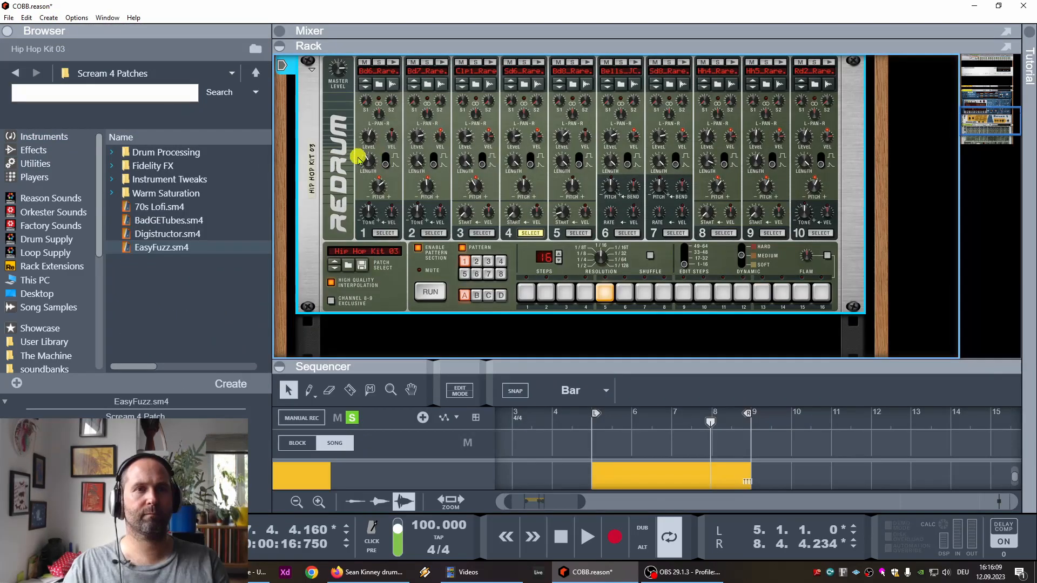
Step: Reset the Redrum to its init patch and open the Kicks sample folder in the browser
right_click(342, 143)
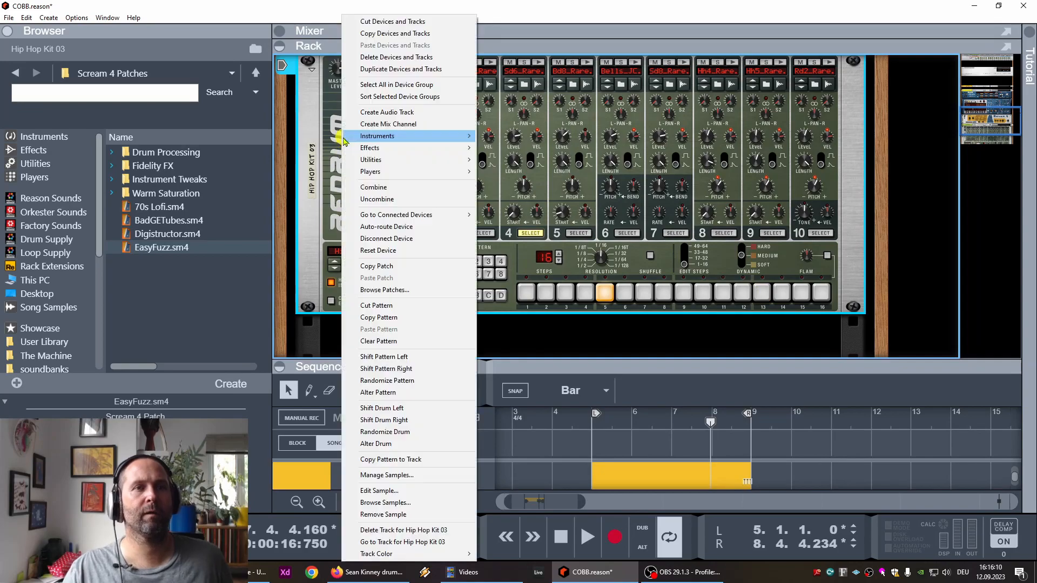
left_click(402, 251)
scroll(52, 289, "down", 4)
scroll(52, 289, "down", 4)
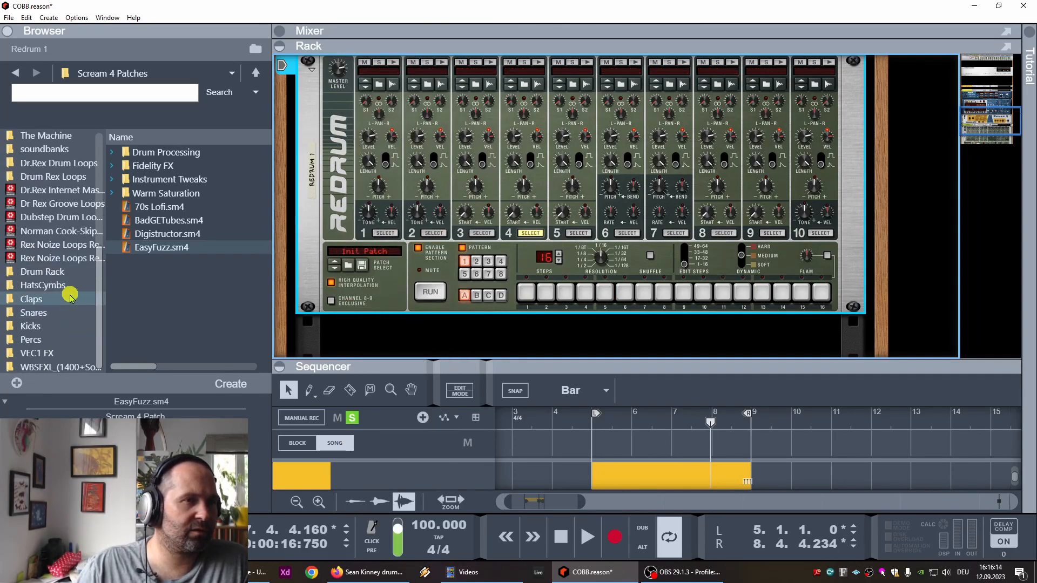
left_click(37, 327)
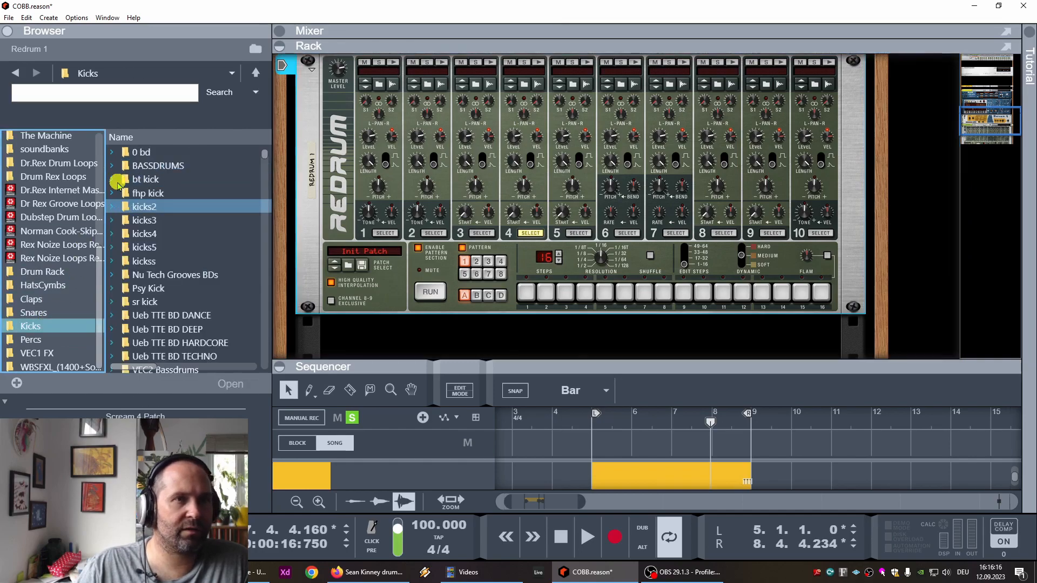
Step: Look through the kick samples in the bt kick folder
double_click(131, 179)
left_click(212, 327)
scroll(189, 250, "down", 7)
left_click(188, 278)
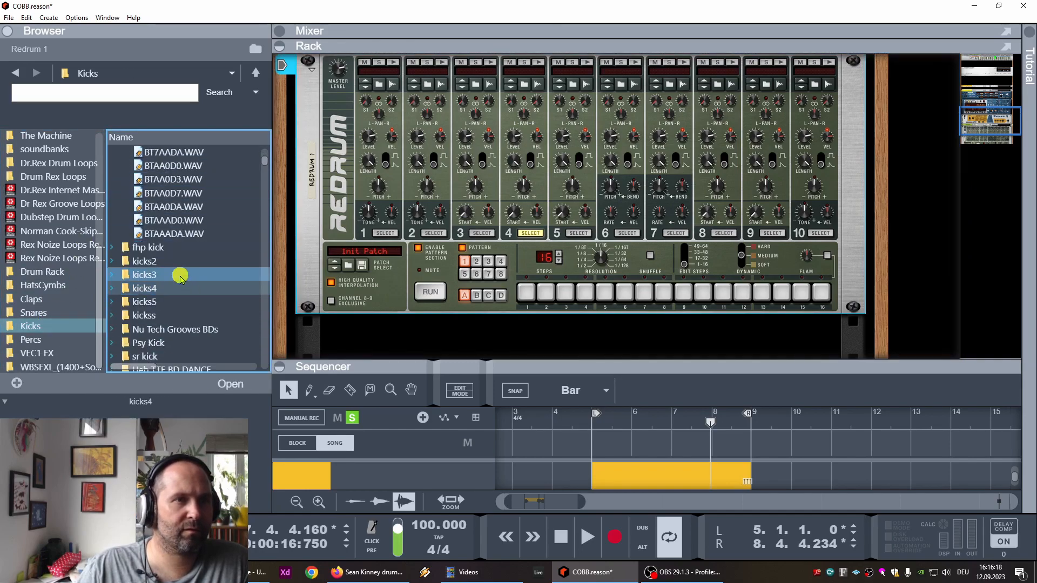
Step: Audition the kicks4 samples, load DHS_House Bass Drum 15.wav into Redrum channel 1 and set Drum 1 Length to 58
left_click(113, 290)
left_click(173, 291)
scroll(214, 311, "down", 4)
left_click(210, 292)
scroll(210, 292, "down", 5)
left_click(210, 292)
scroll(210, 295, "down", 5)
left_click(210, 297)
left_click(213, 281)
scroll(213, 281, "down", 4)
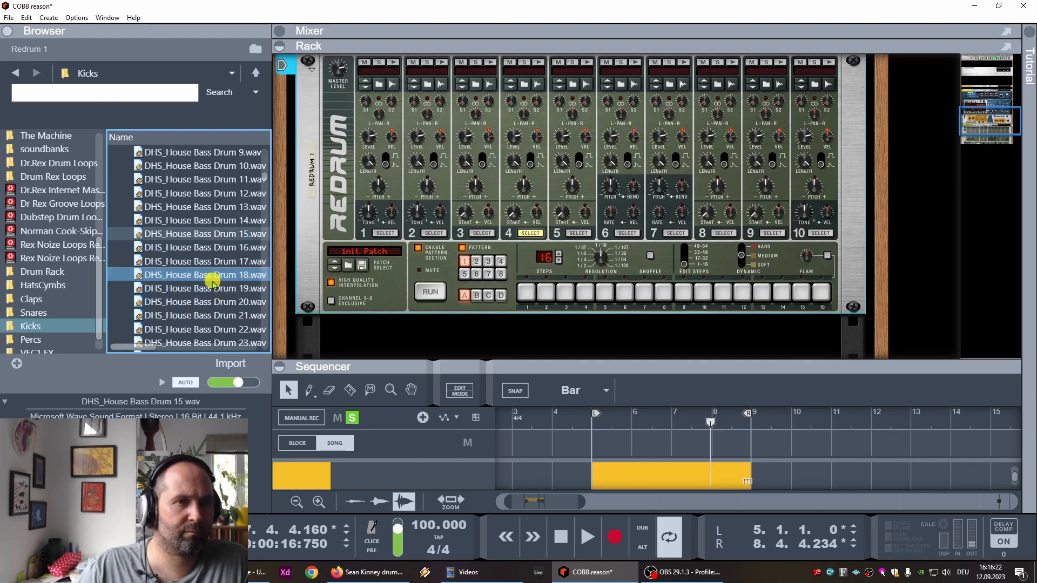
scroll(221, 200, "up", 3)
left_click_drag(240, 238, 378, 162)
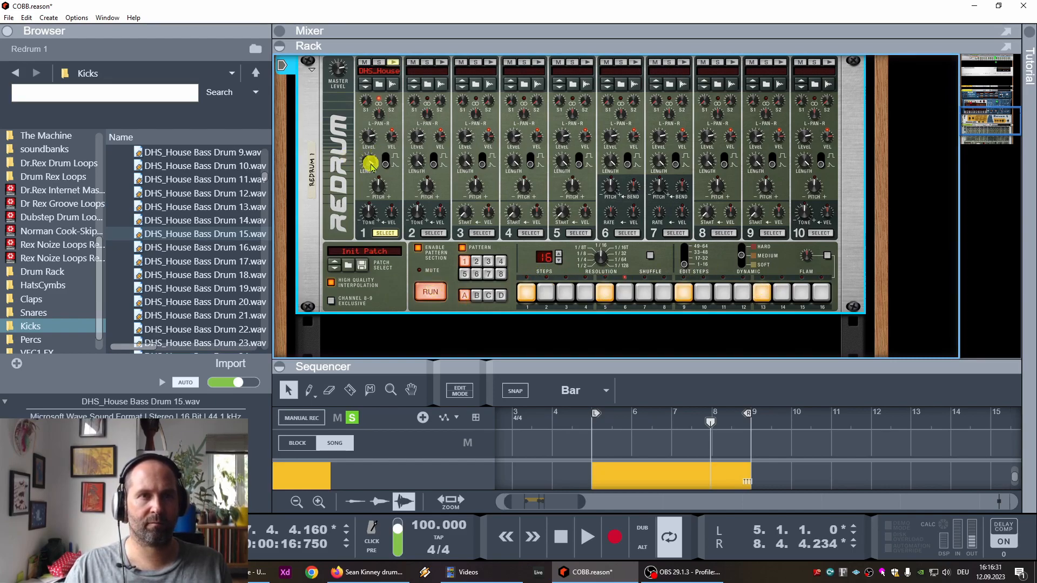
left_click_drag(370, 164, 372, 185)
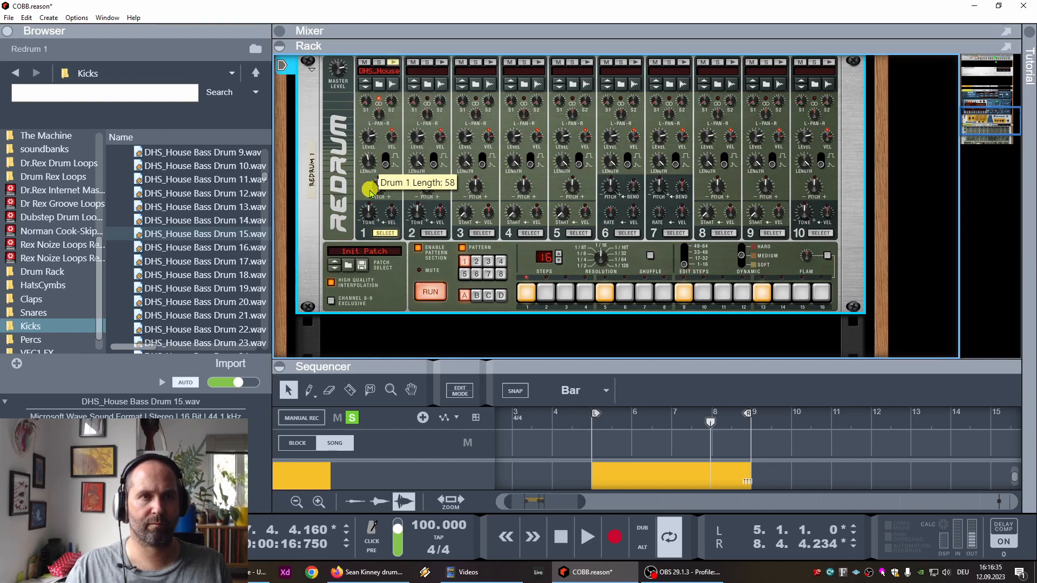
Step: Add a Scream 4 distortion to the Redrum and set its Master Level to 67 during playback
right_click(324, 171)
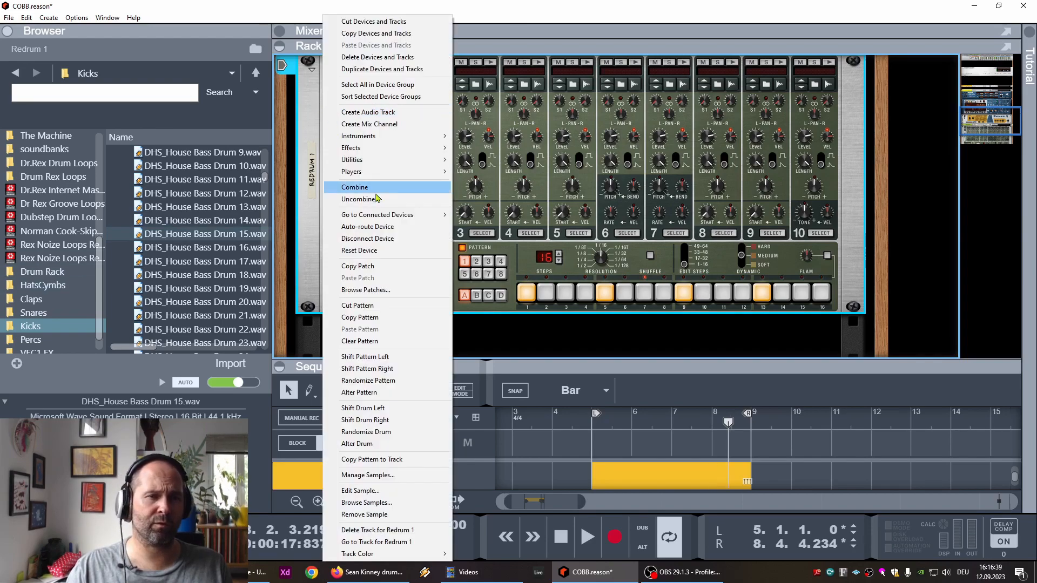
mouse_move(389, 147)
left_click(496, 246)
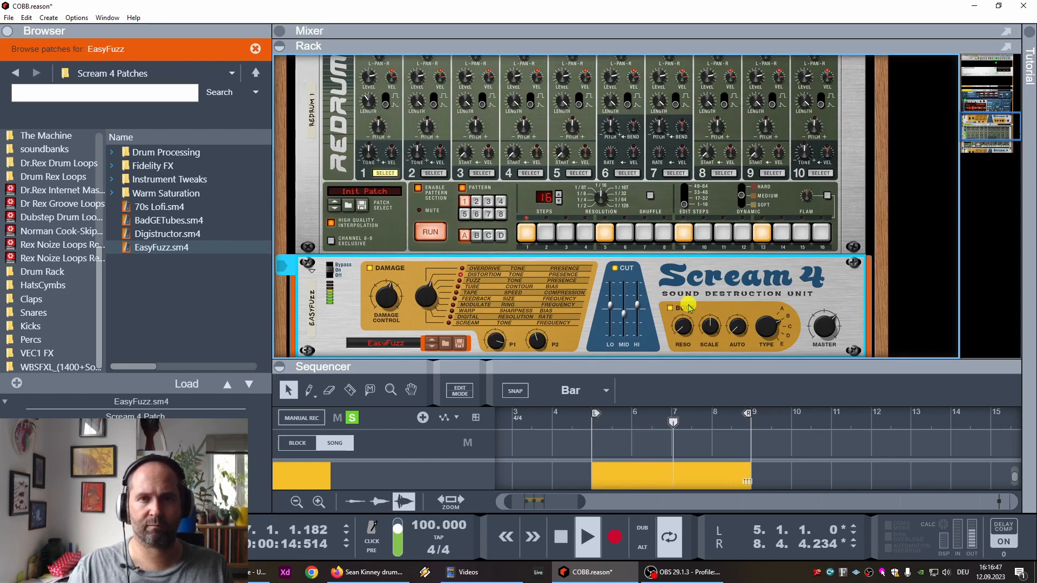
left_click_drag(818, 326, 821, 339)
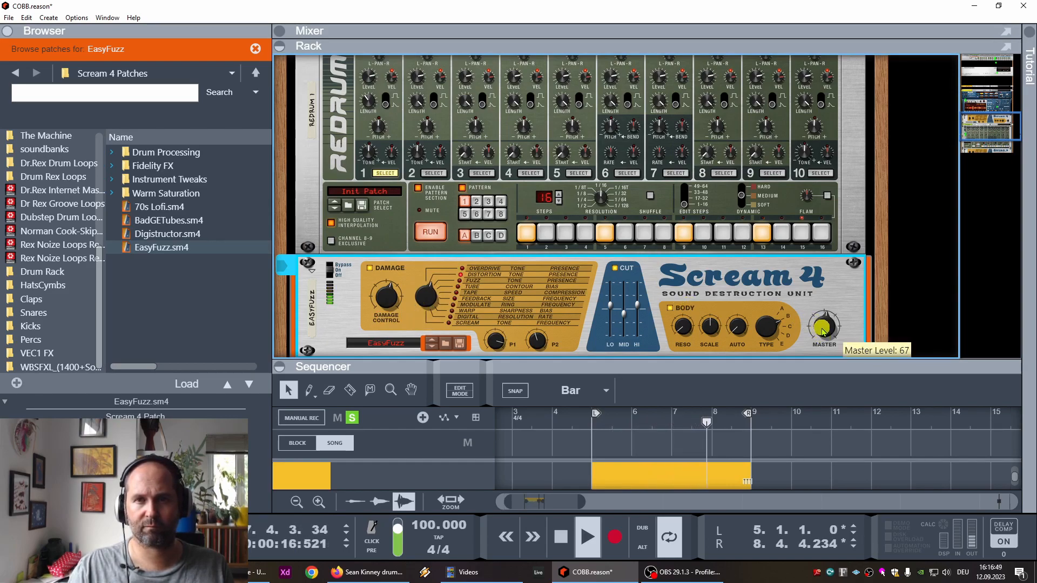
key("space")
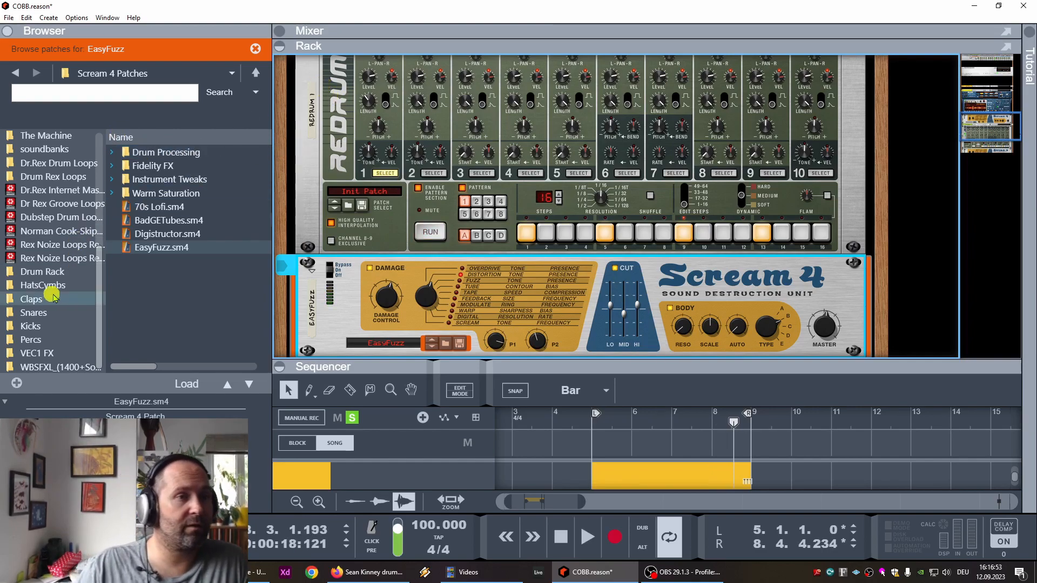
Step: Return to the Kicks samples and program Redrum channel 2 hits on steps 5 and 13
left_click(26, 327)
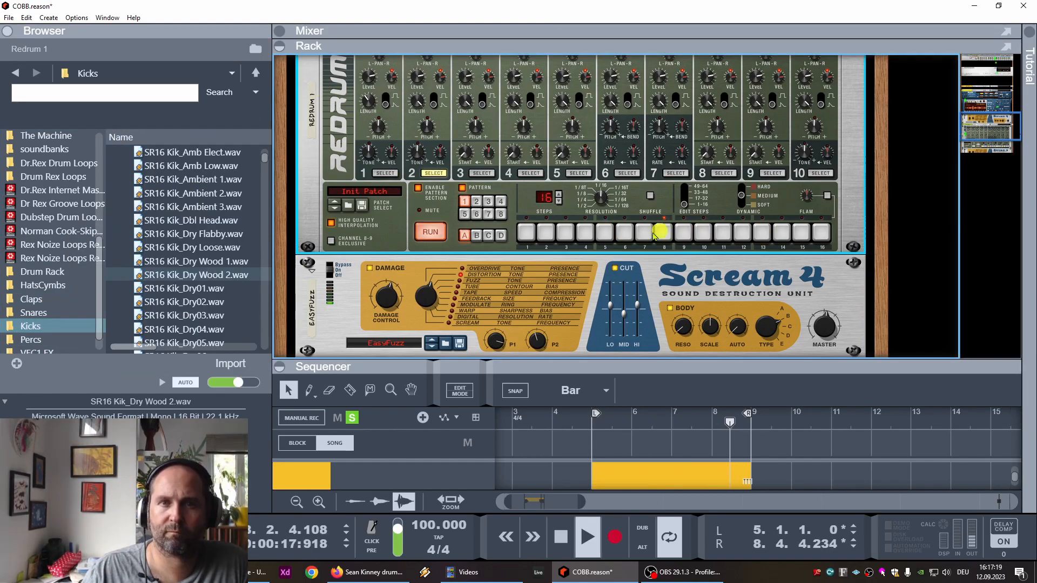
left_click(607, 236)
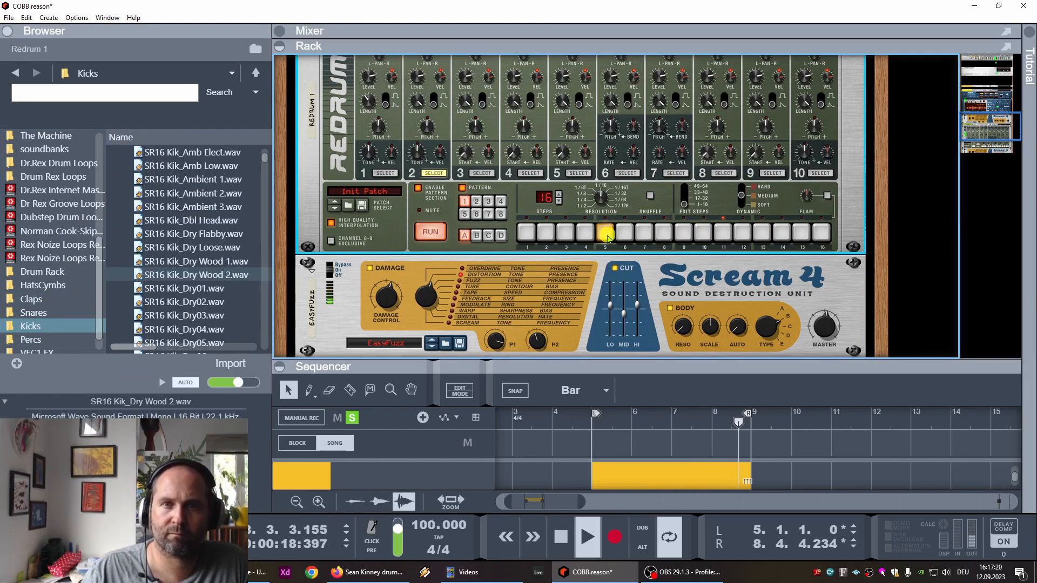
left_click(764, 236)
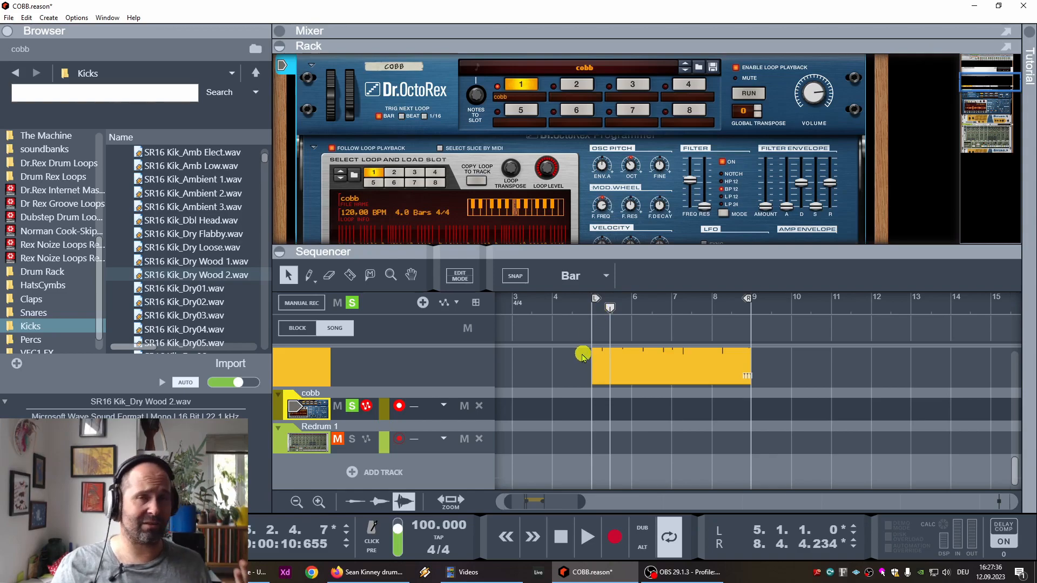
Step: Copy the Dr. Octo Rex cobb loop to its sequencer track and disable the device's own loop playback
right_click(773, 75)
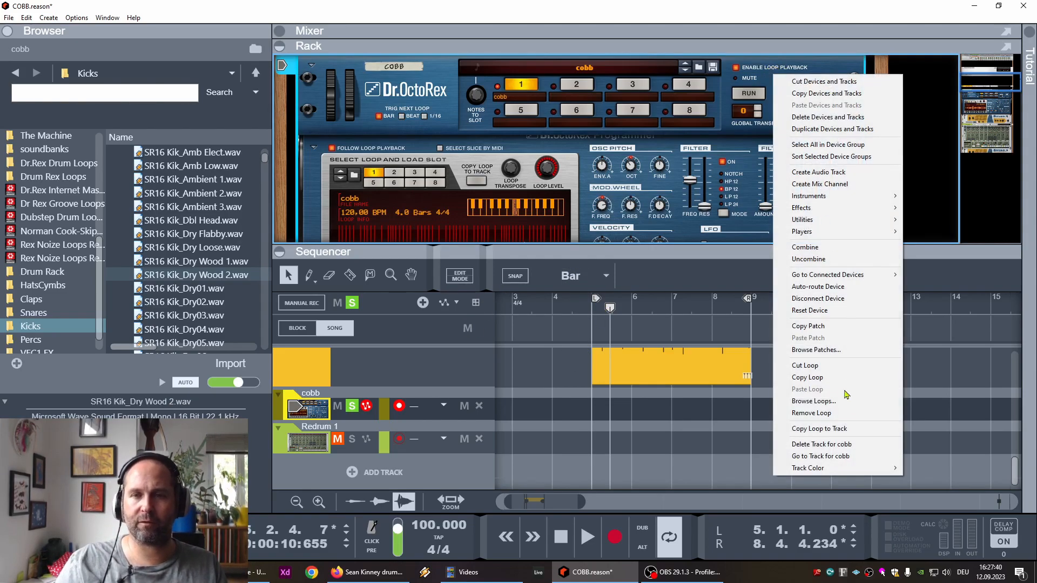
left_click(864, 428)
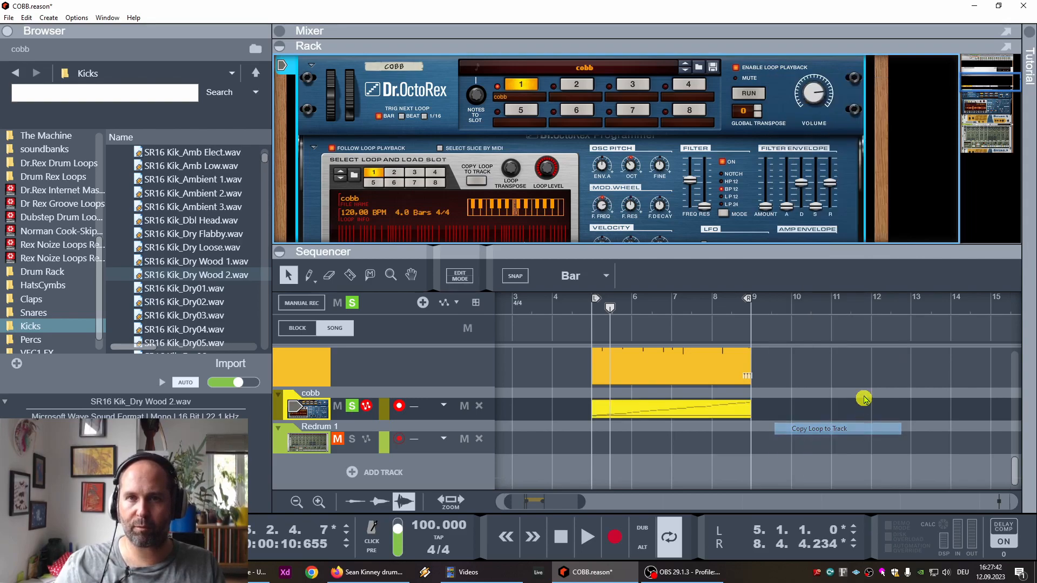
left_click(737, 69)
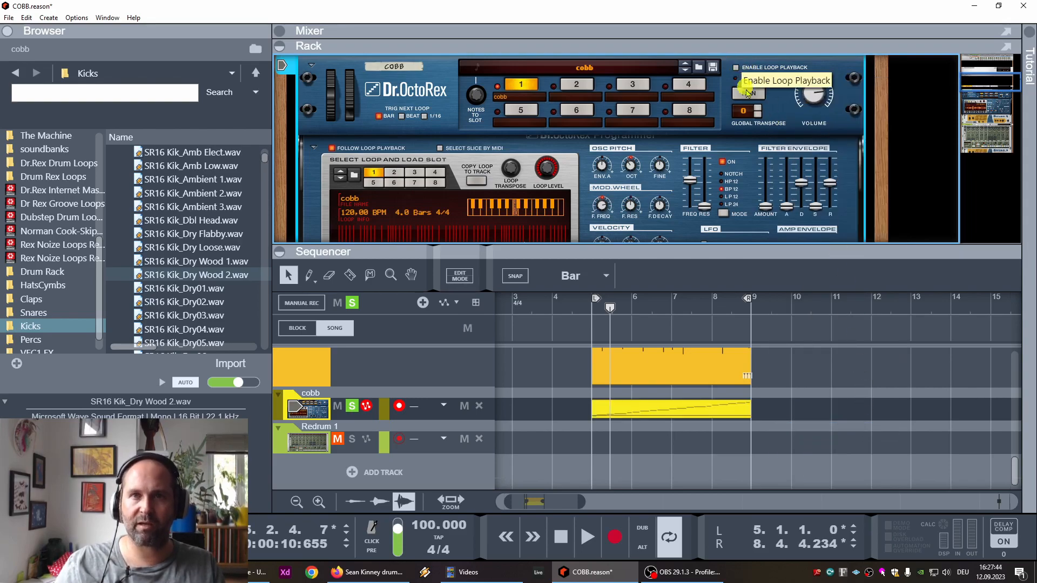
Step: Open the cobb clip's slice notes in an enlarged sequencer and quantize all of them
double_click(682, 414)
left_click_drag(663, 253, 669, 61)
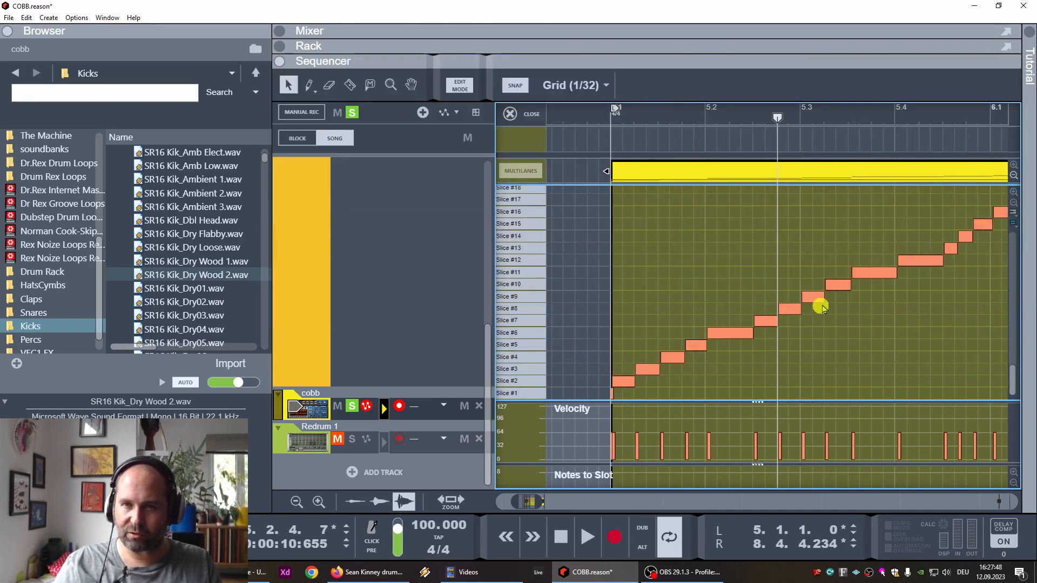
key("ctrl+a")
right_click(723, 338)
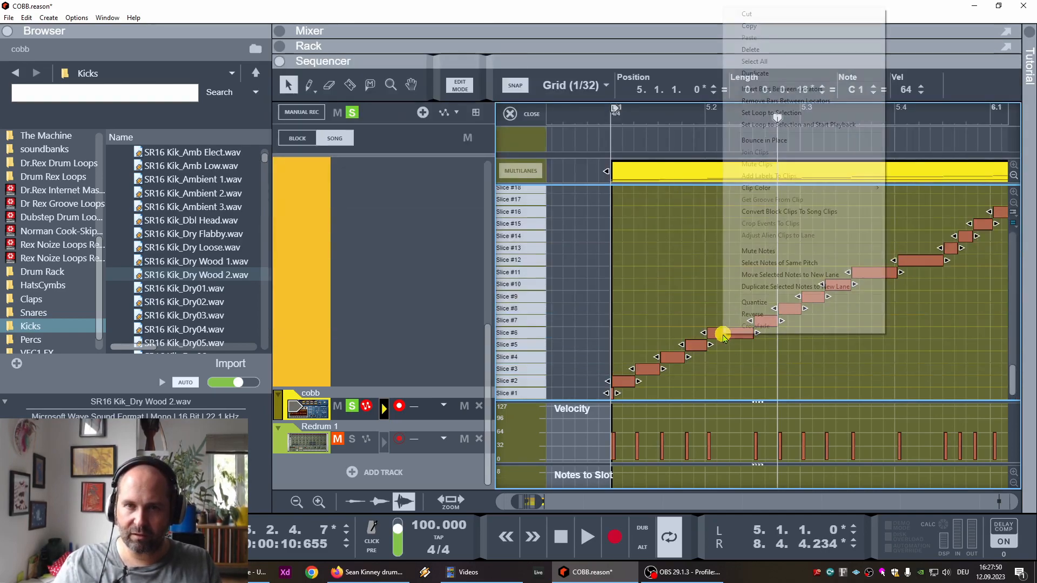
left_click(766, 302)
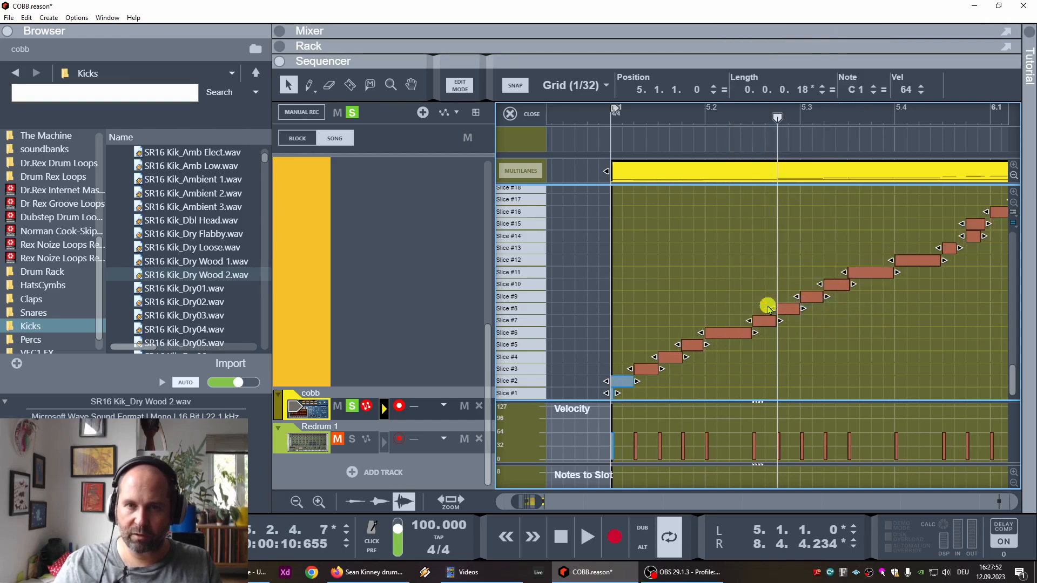
Step: Set the start position of the opening Slice #1 and Slice #2 notes to 5.1.1.1
left_click(634, 372)
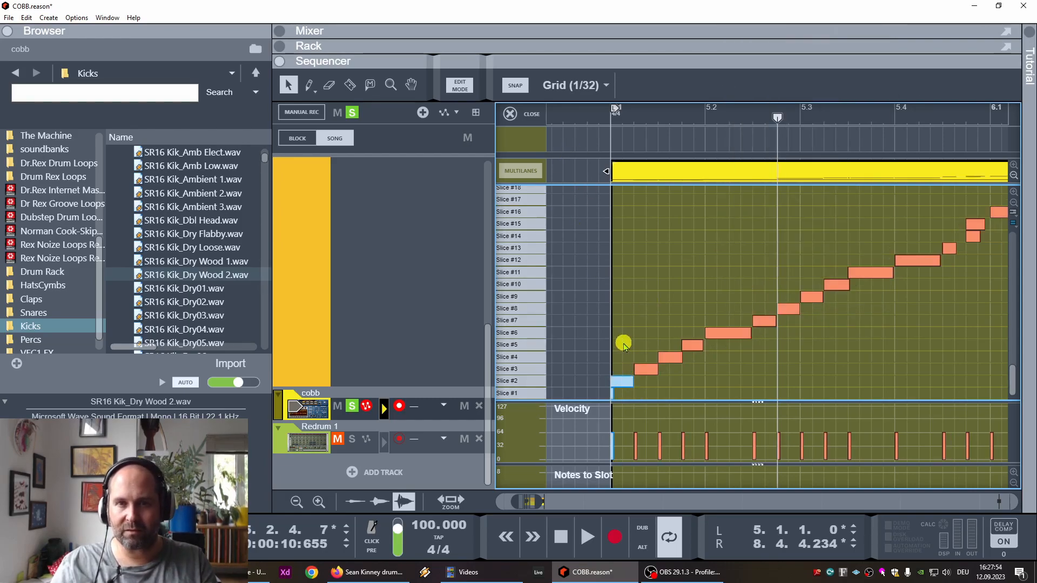
left_click(593, 112)
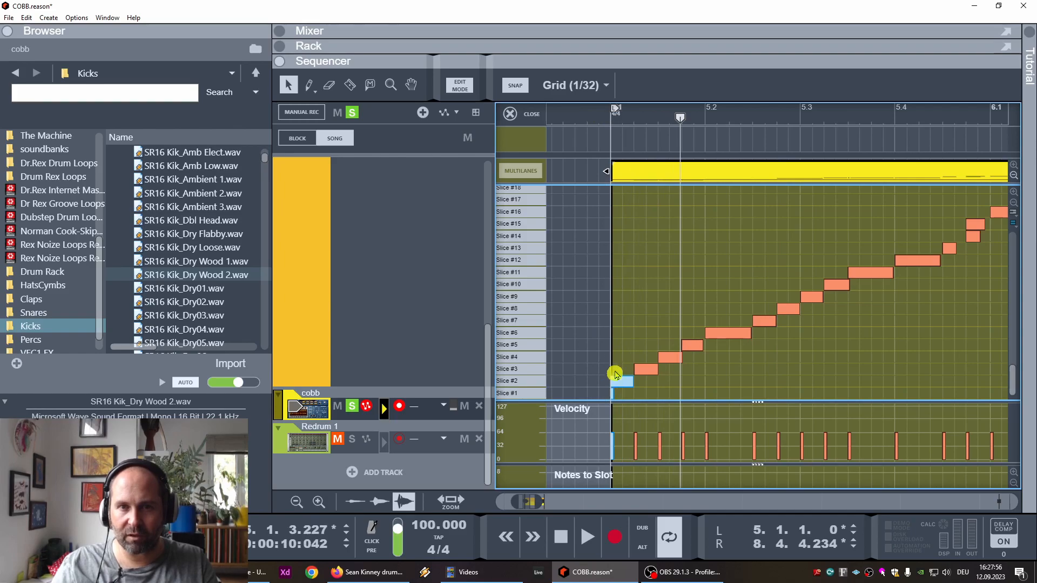
left_click(619, 396)
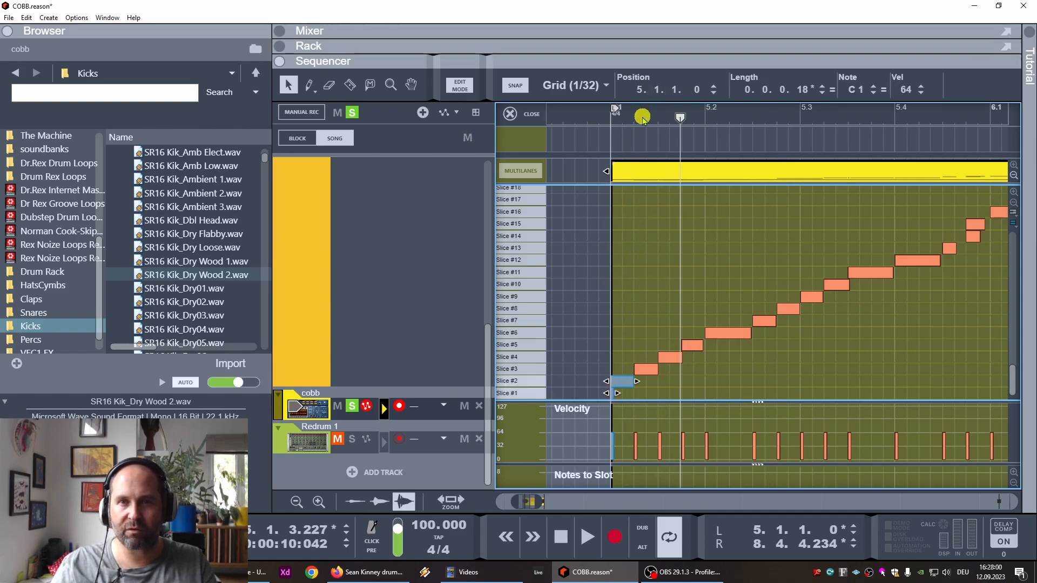
left_click(695, 90)
left_click(715, 87)
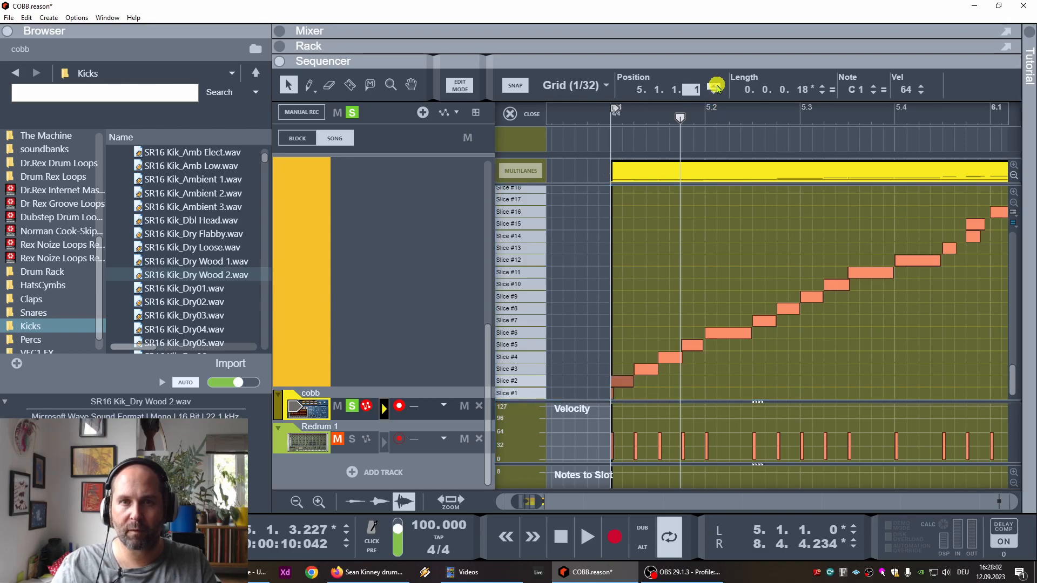
left_click(683, 259)
Step: Play the quantized cobb clip from just before bar 5 with its full length in view
left_click(597, 110)
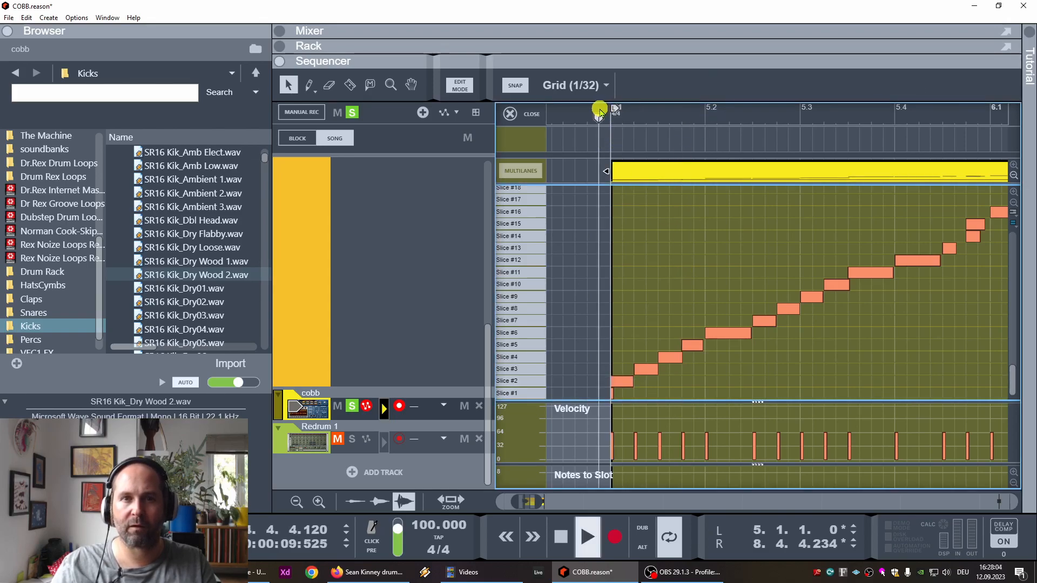
left_click_drag(540, 502, 587, 504)
key("space")
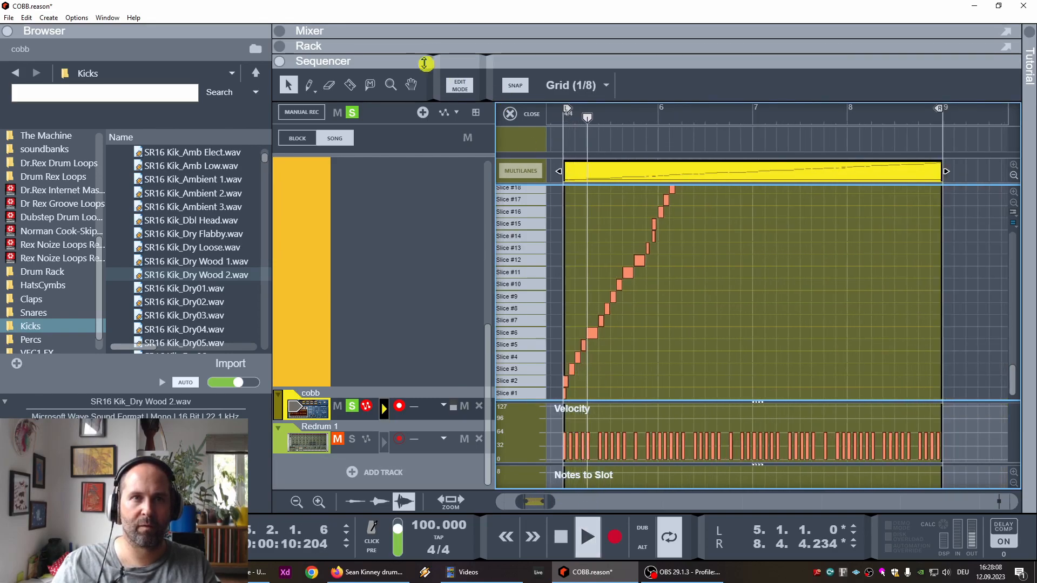
key("space")
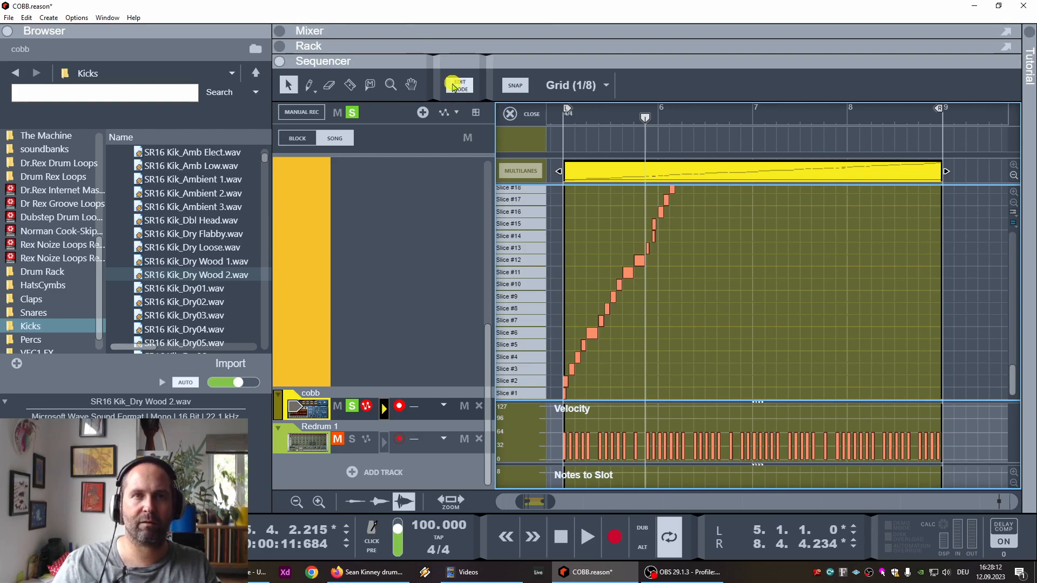
Step: Leave note editing, turn off the cobb track's solo and play the loop together with the Redrum
left_click(454, 87)
left_click_drag(537, 108, 555, 127)
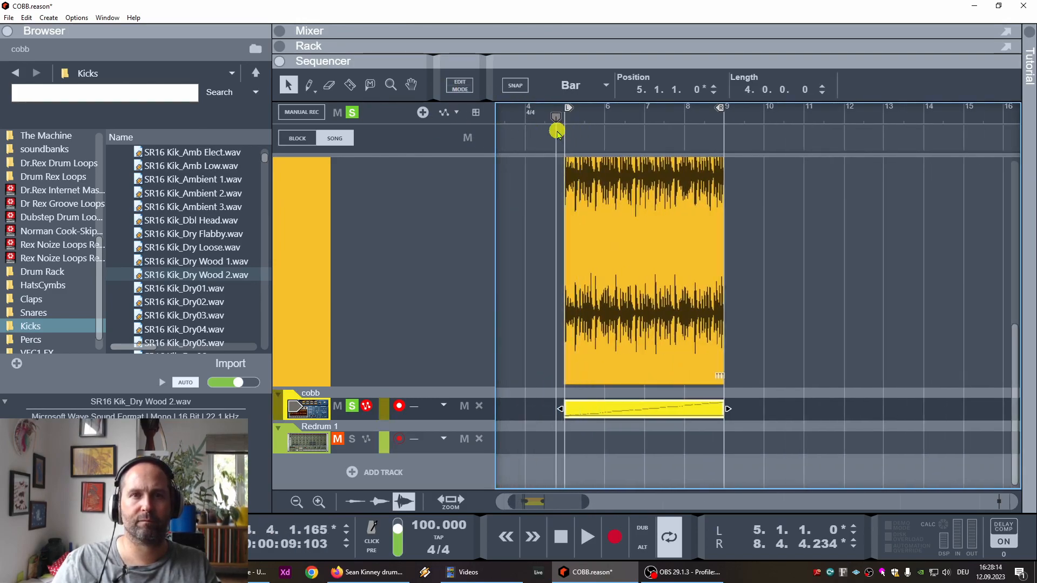
left_click(353, 406)
key("space")
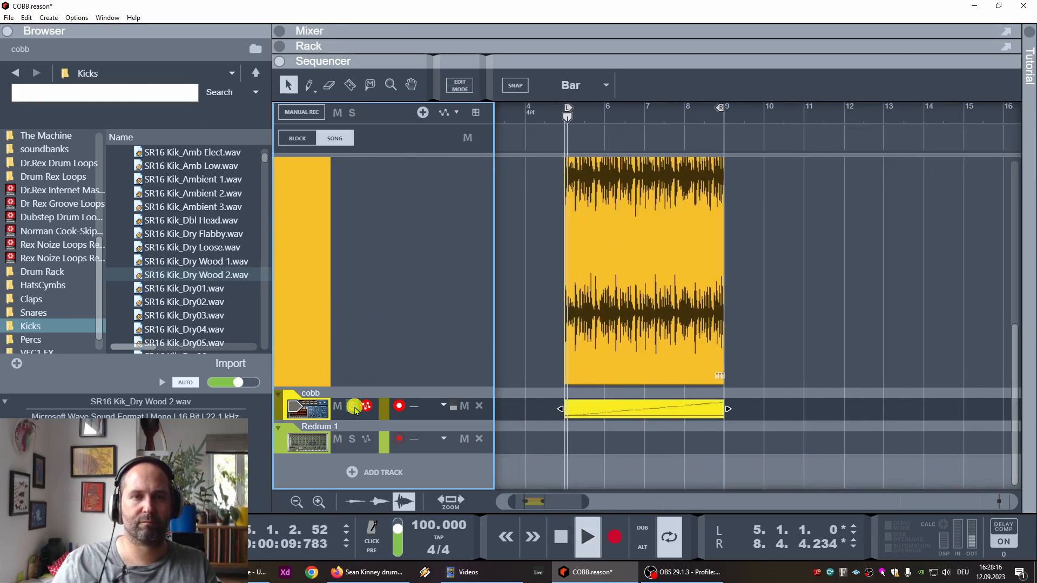
Step: Select the Redrum 1 track and show its device in the rack during playback, stopping when done
left_click(281, 443)
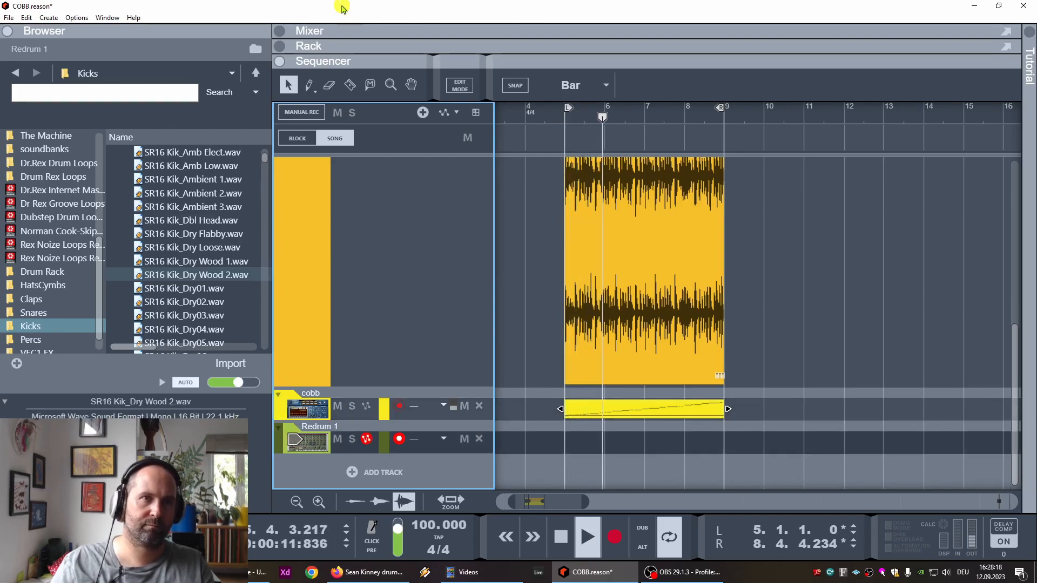
left_click(280, 47)
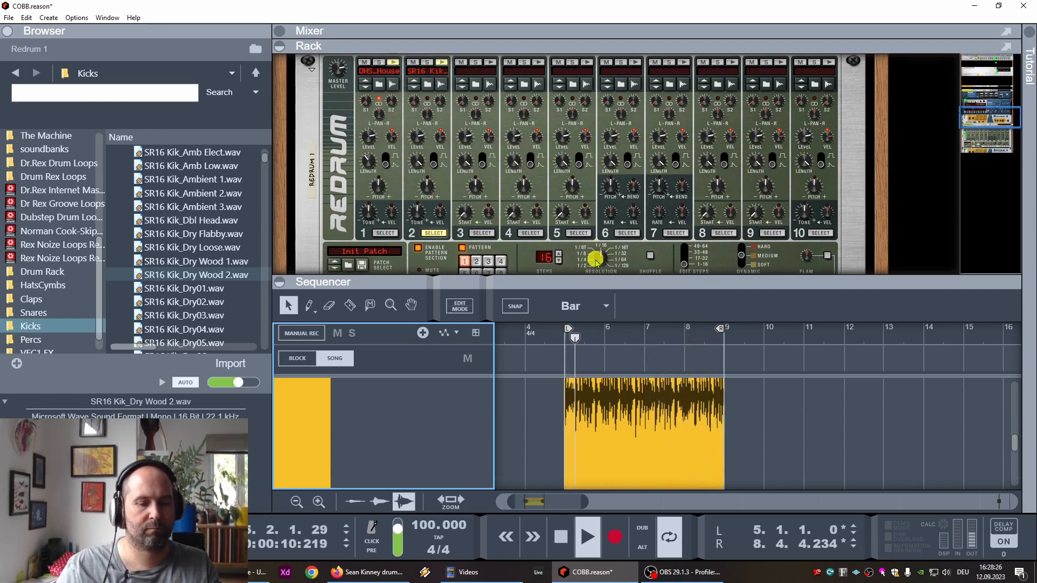
key("space")
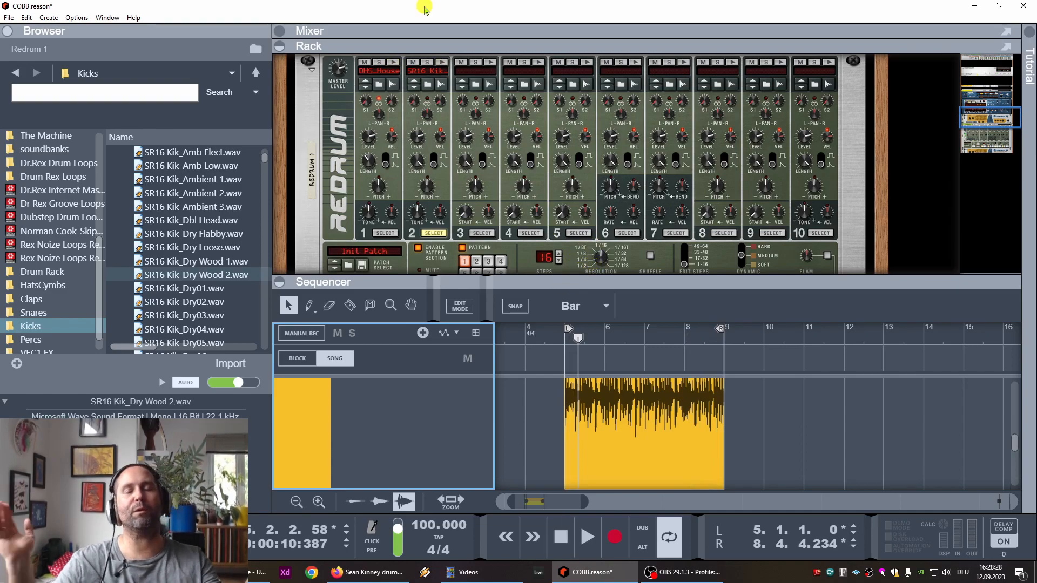